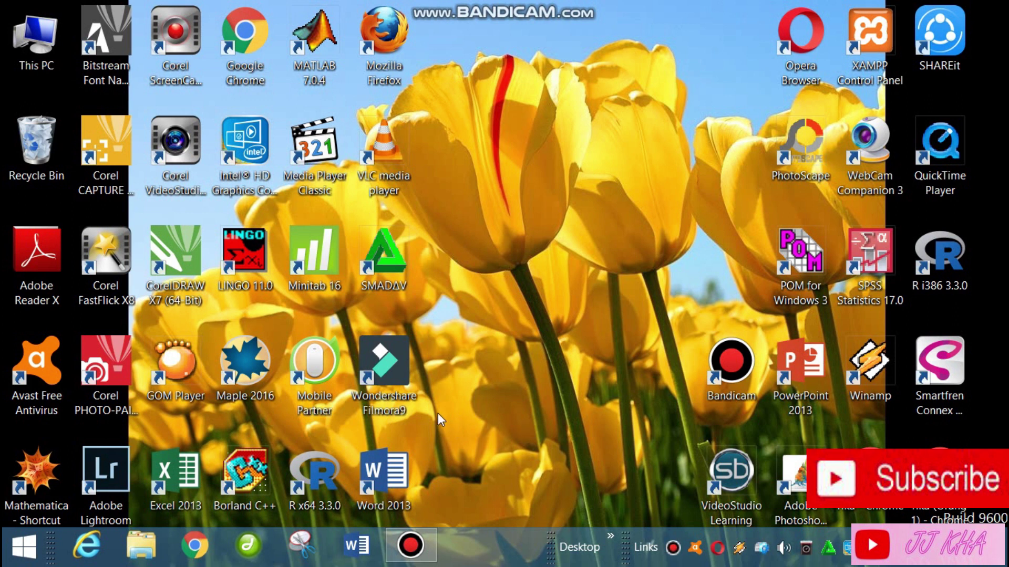
Launch Wondershare Filmora9 and create a new project with the 16:9 (Widescreen) aspect ratio
double_click(392, 377)
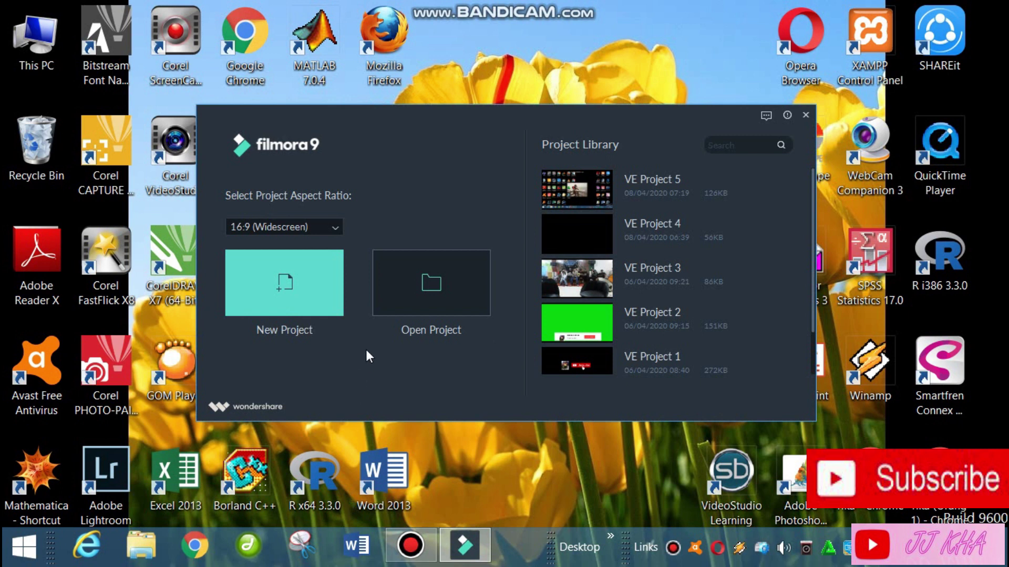
left_click(259, 282)
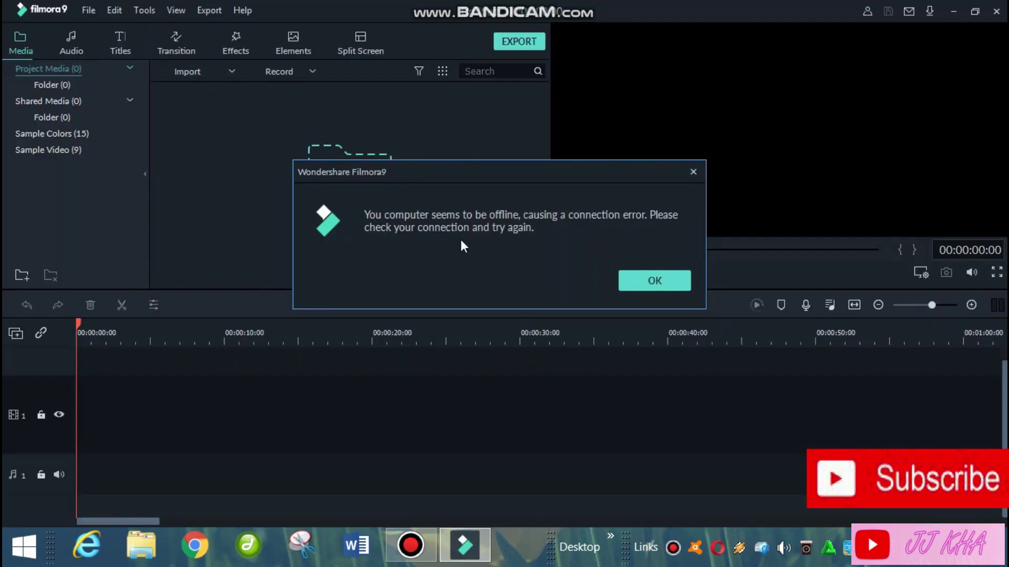
left_click(693, 174)
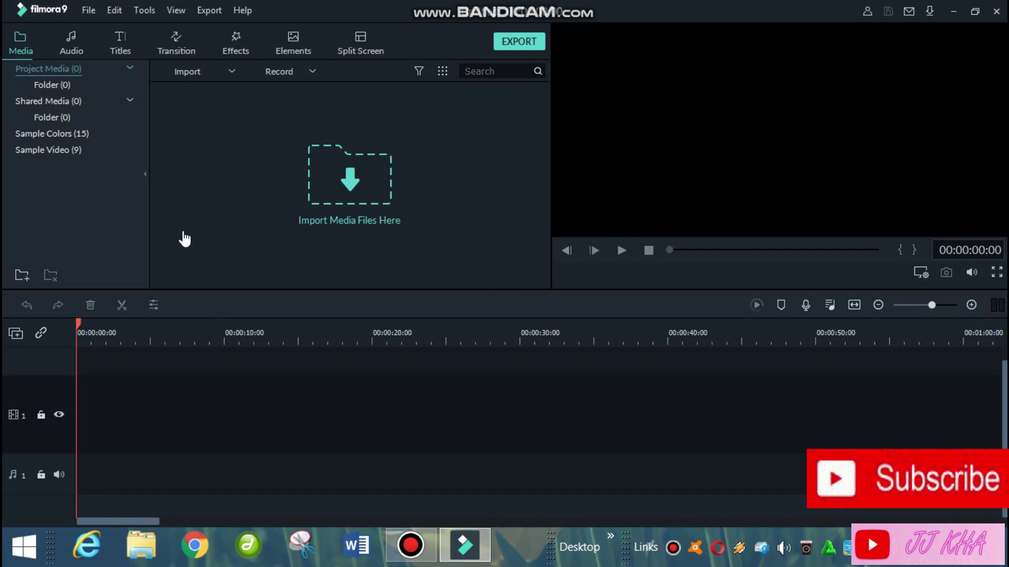
Import the video "menuju pantai quan-in.. with family.mp4" from the 1.YouTUBE folder in Documents into the project media
left_click(230, 73)
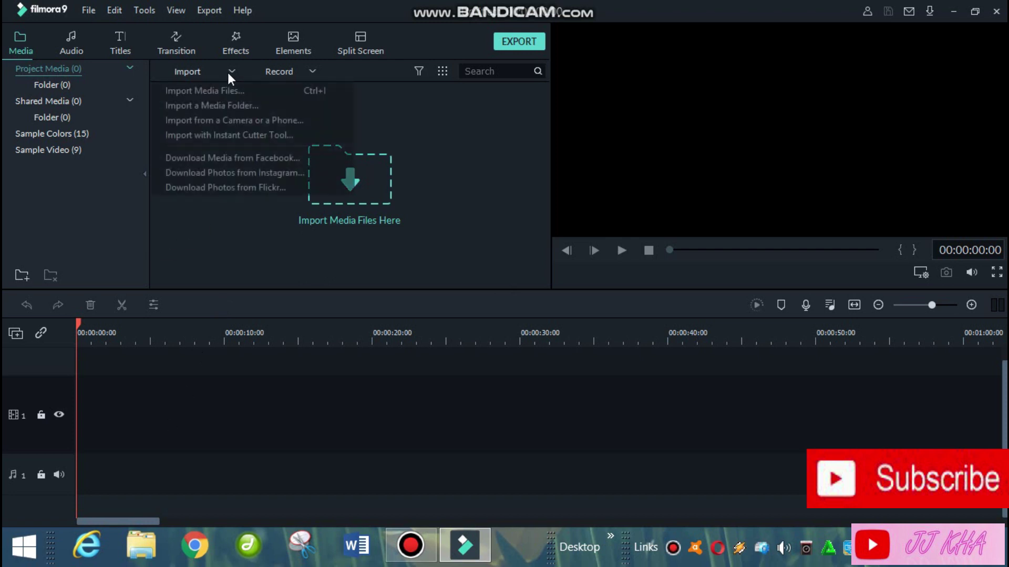
left_click(228, 91)
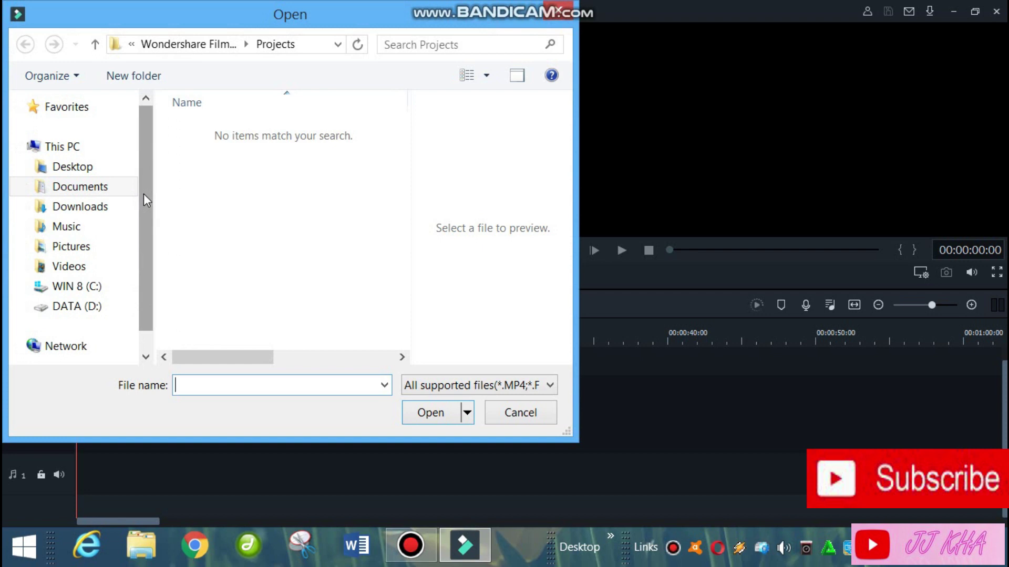
left_click(108, 188)
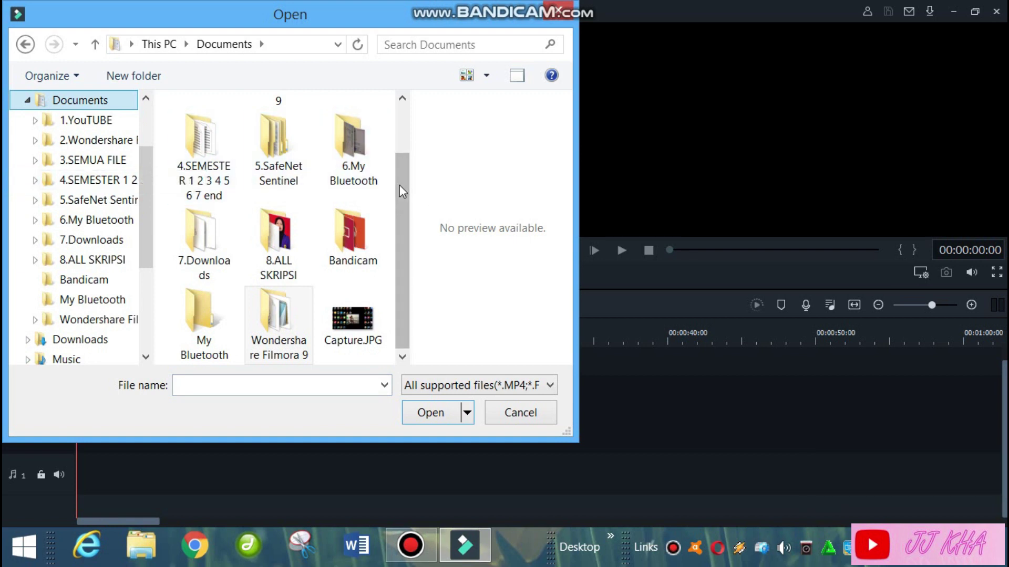
left_click_drag(399, 185, 401, 86)
left_click(209, 138)
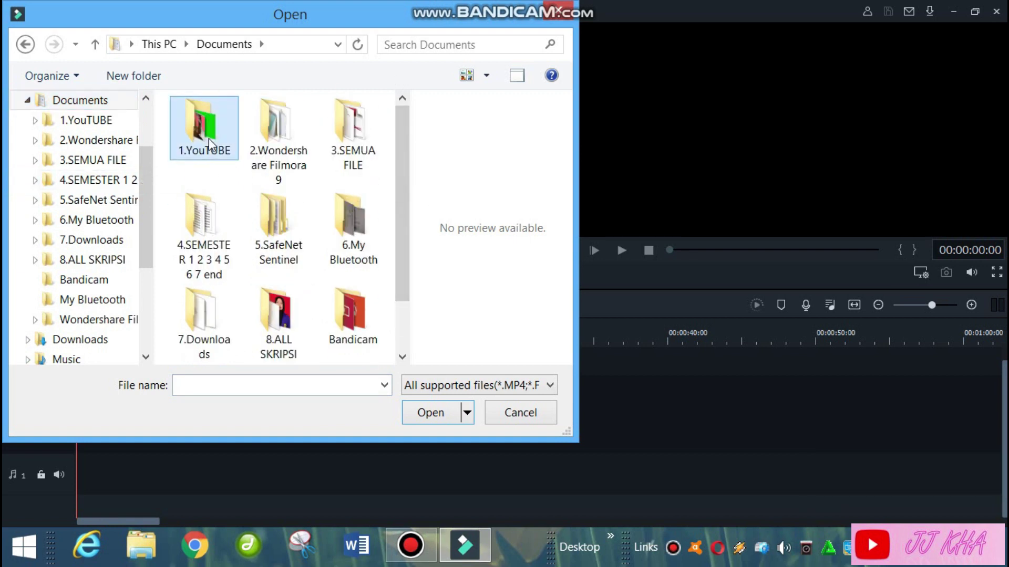
double_click(209, 138)
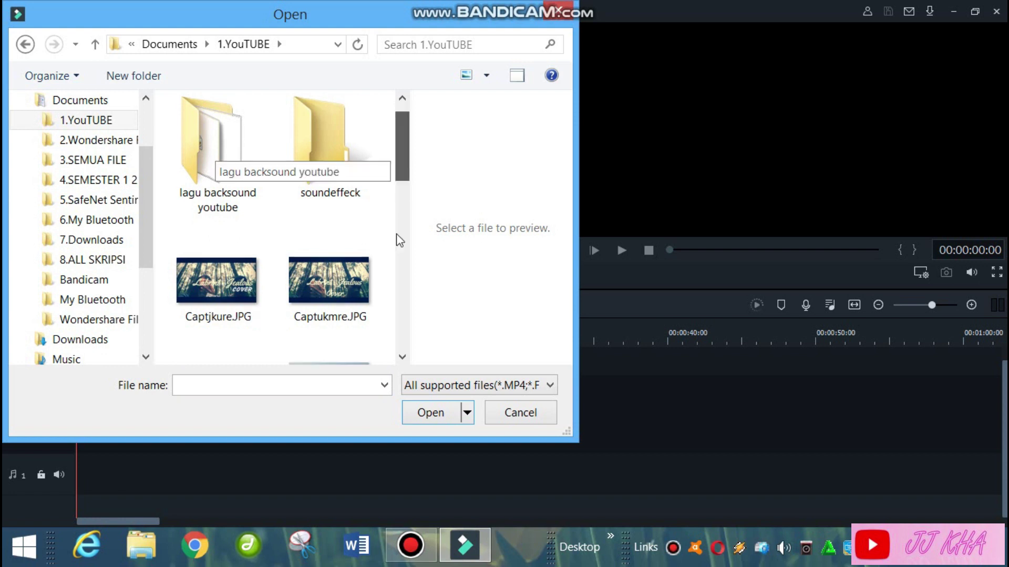
scroll(398, 241, "down", 10)
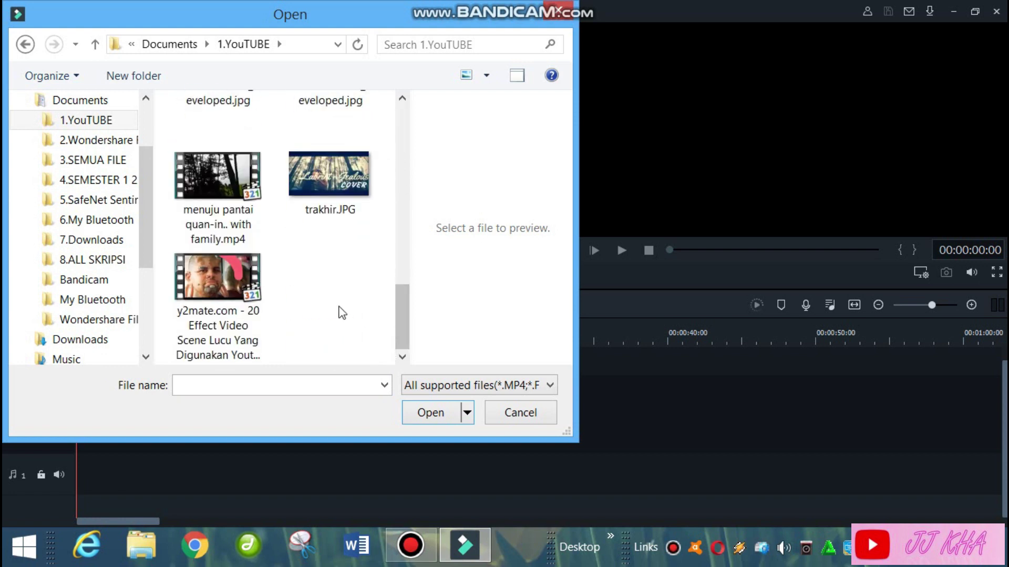
left_click(252, 234)
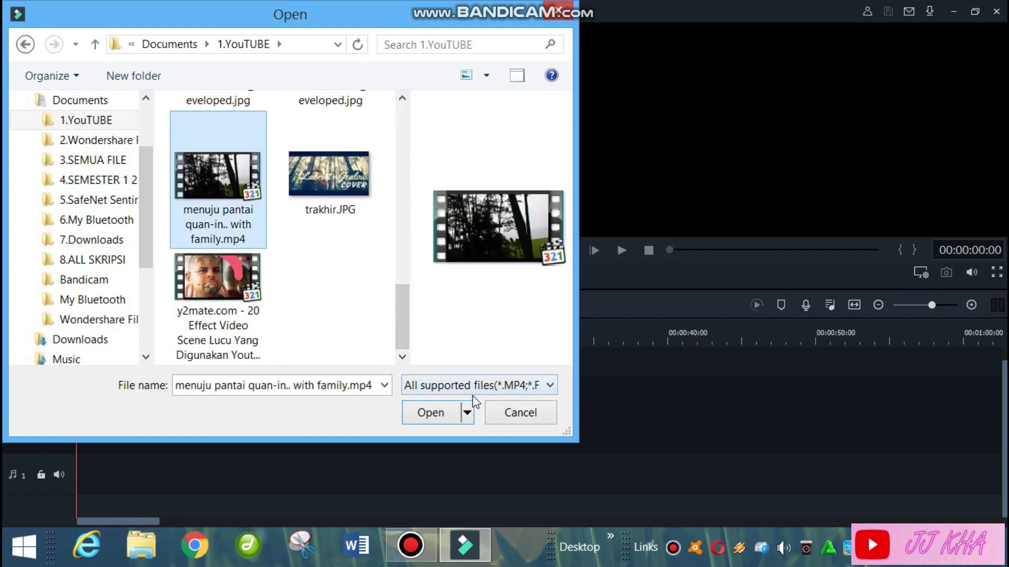
left_click(428, 412)
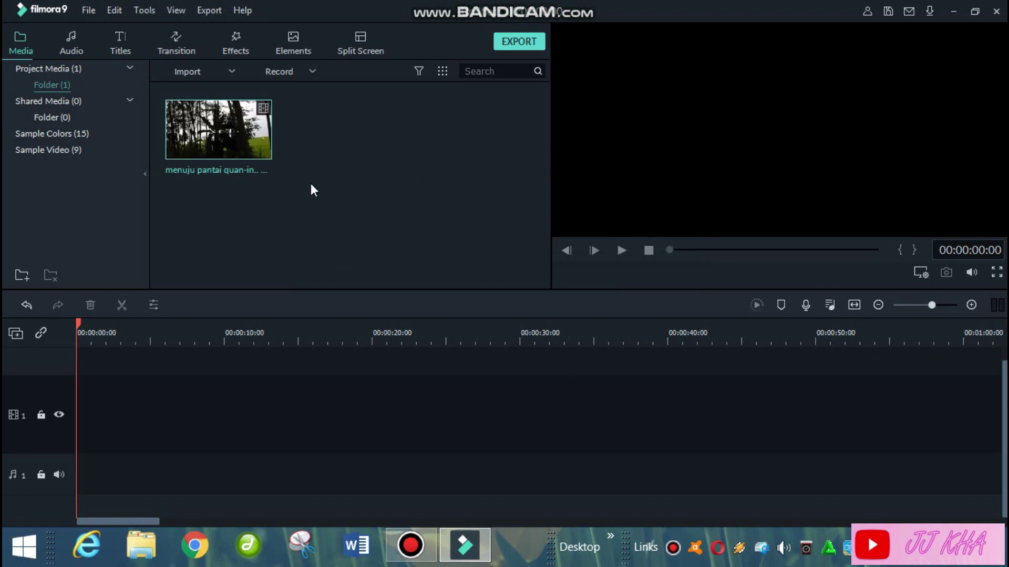
Import the music file Stuff.mp3 from the "lagu backsound youtube" folder into the project media
left_click(229, 71)
left_click(228, 90)
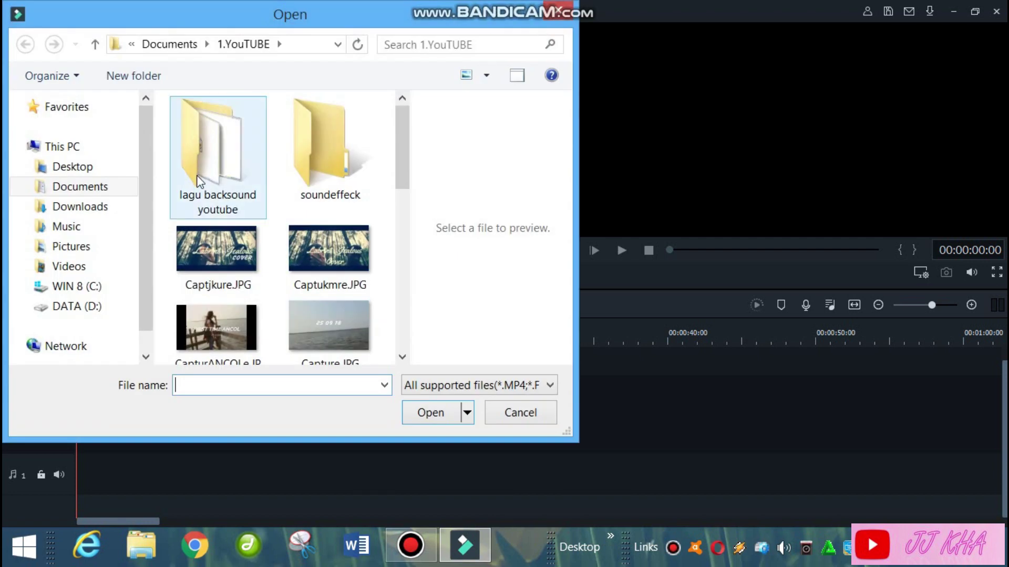
double_click(233, 168)
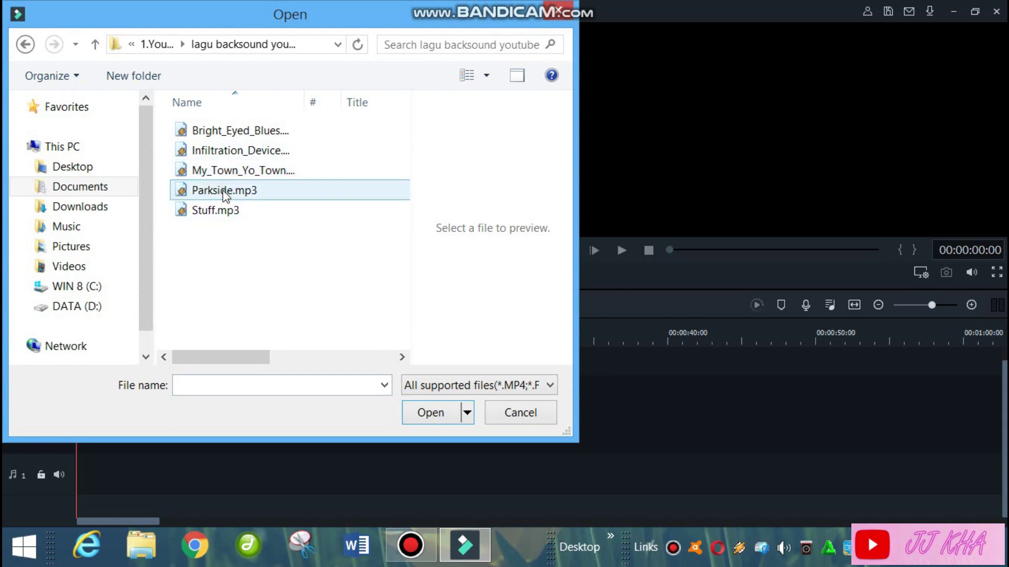
left_click(225, 210)
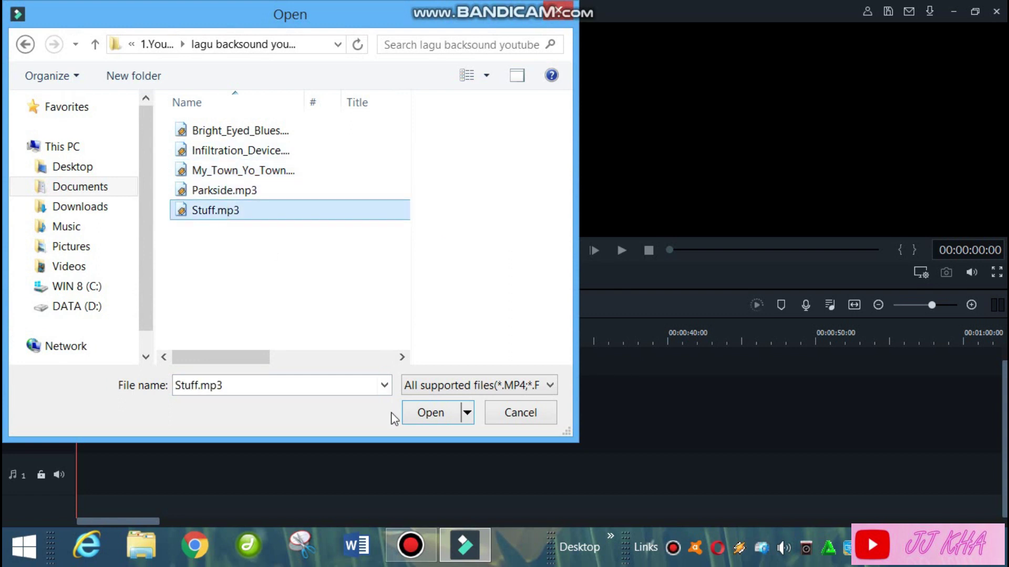
left_click(414, 413)
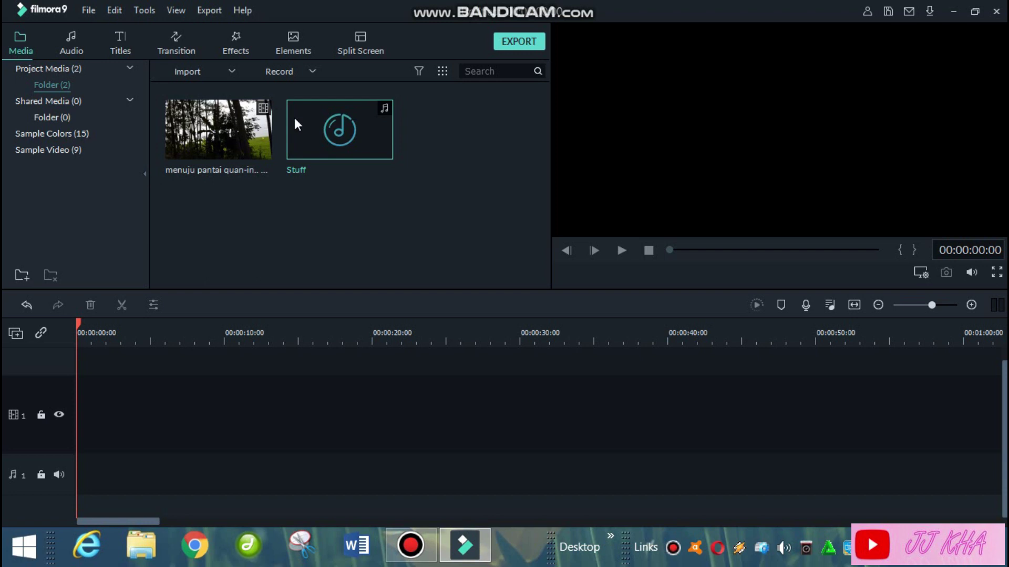
Place the imported video at the start of video track 1 and dismiss the project setting match dialog
mouse_move(355, 123)
left_click(198, 143)
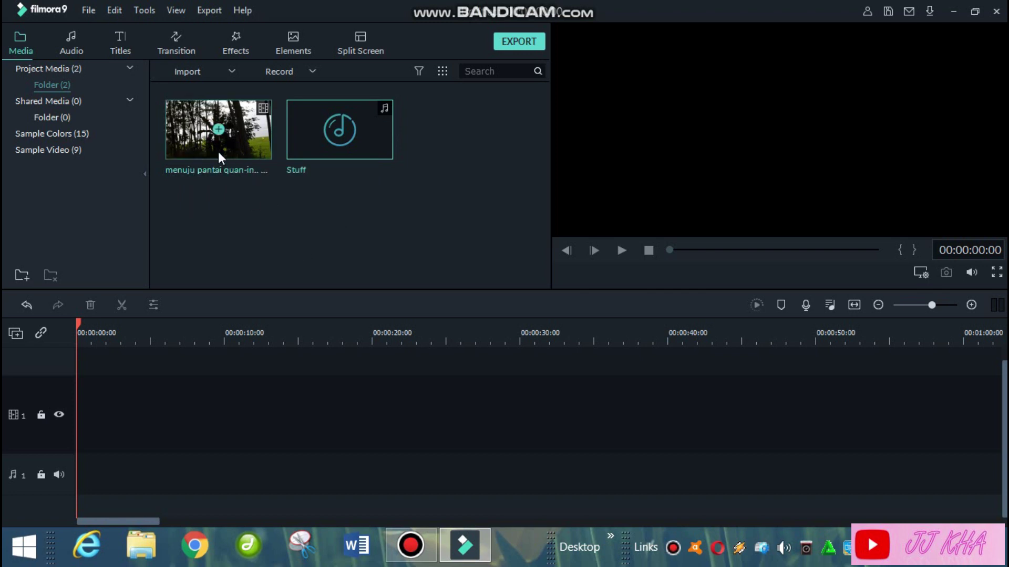
left_click_drag(245, 144, 72, 417)
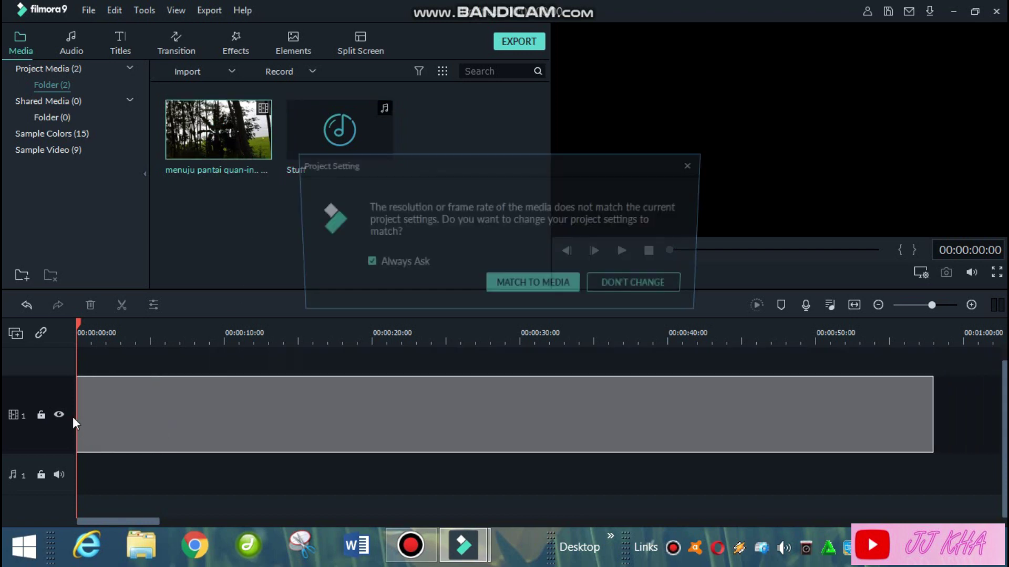
left_click(693, 166)
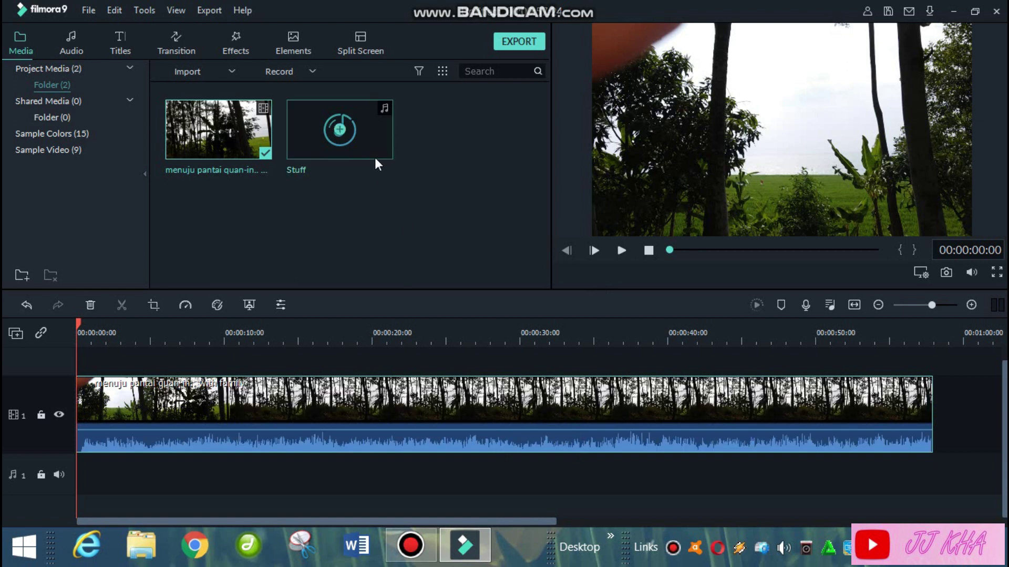
Place the Stuff music at the start of audio track 1, beneath the video clip
left_click(371, 132)
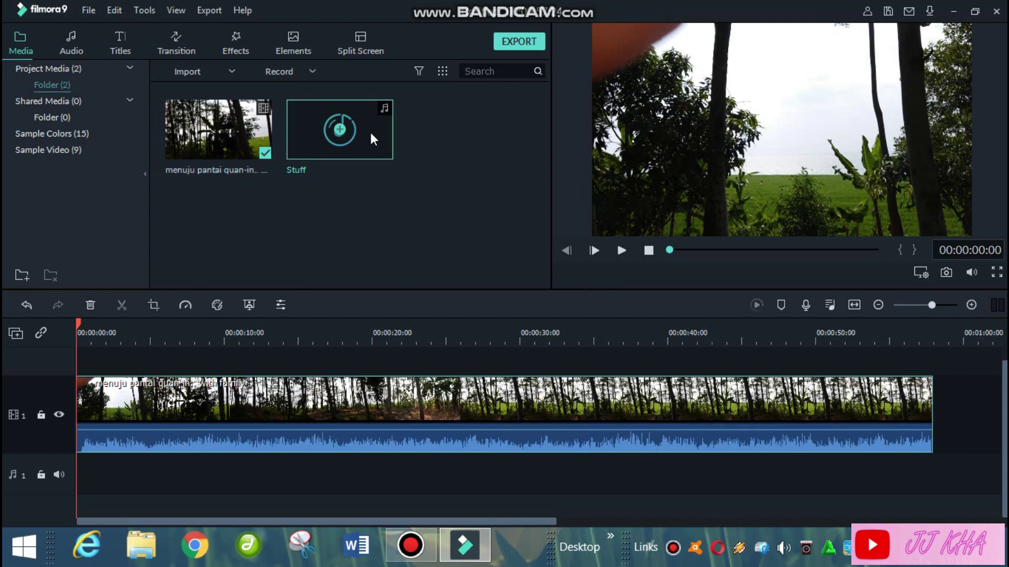
left_click_drag(361, 116, 68, 492)
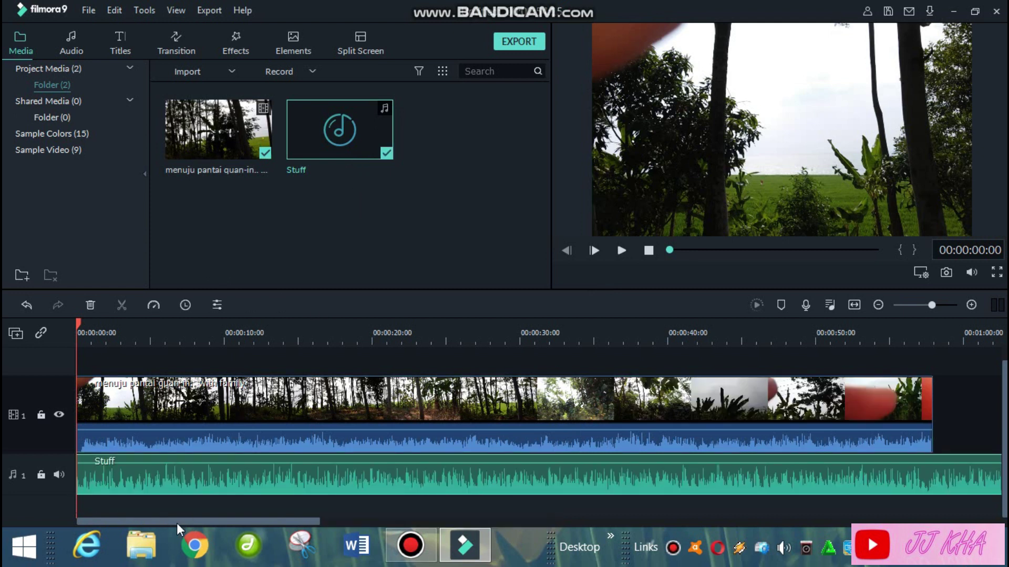
left_click_drag(182, 524, 153, 504)
Preview the opening of the video together with the music, and return the playhead to the timeline start
left_click(620, 251)
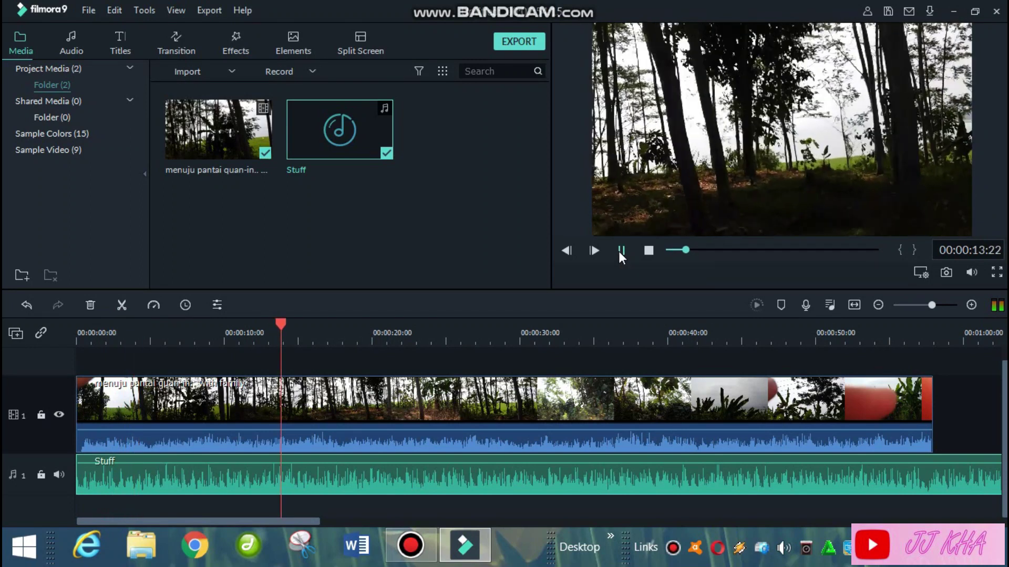
left_click(620, 251)
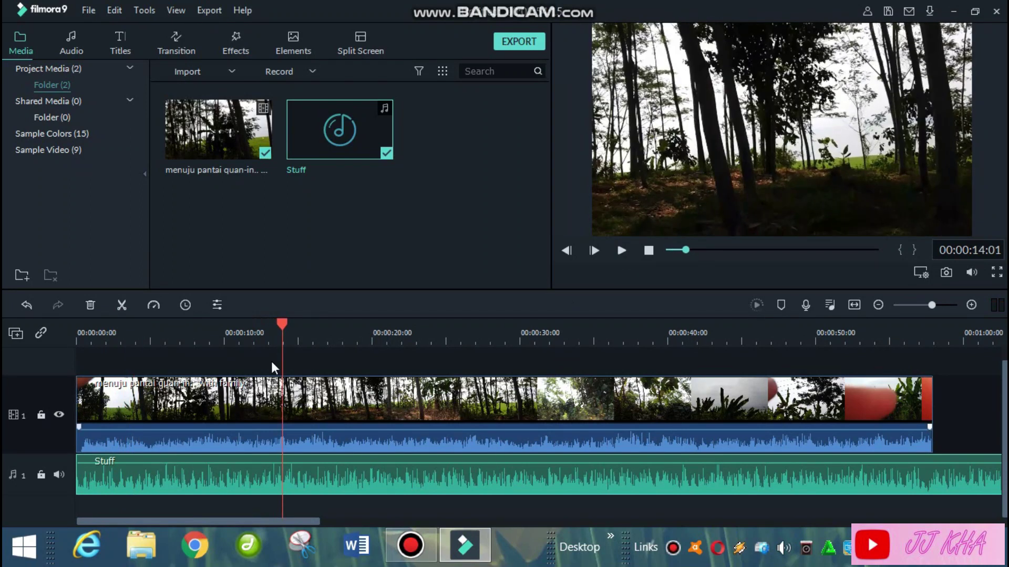
left_click_drag(282, 326, 18, 401)
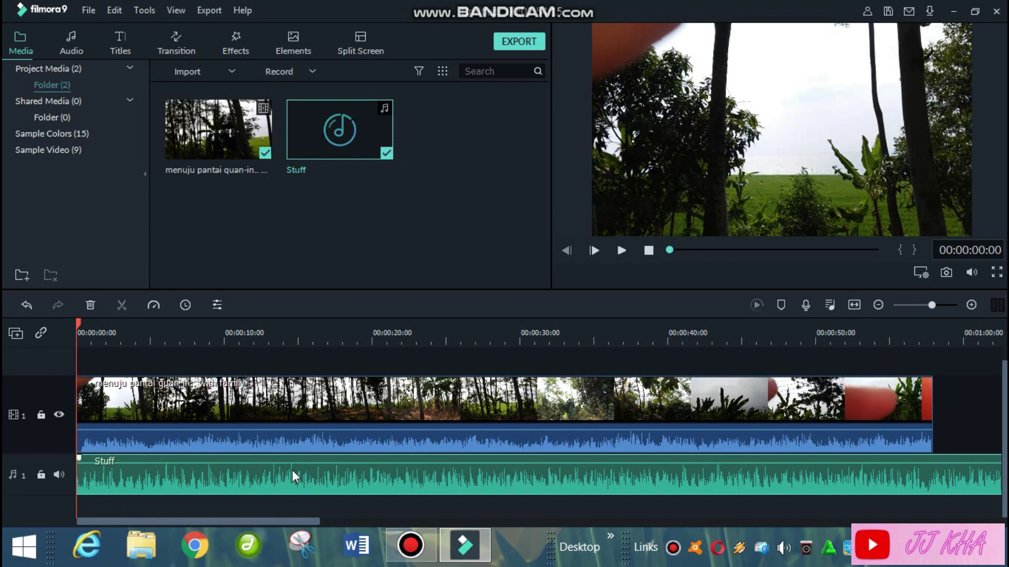
Mute the original sound of the video clip on video track 1
left_click(260, 439)
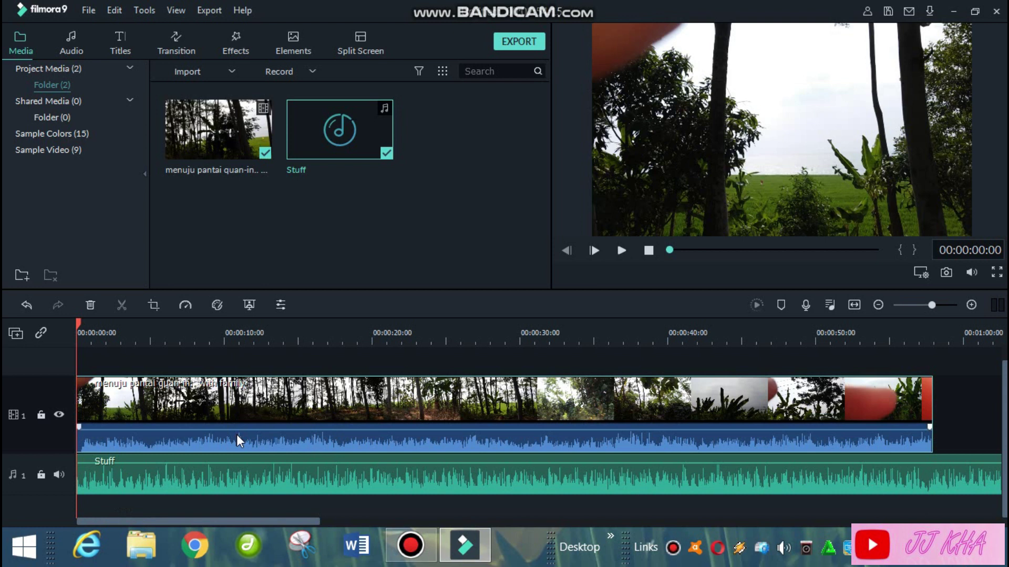
right_click(236, 433)
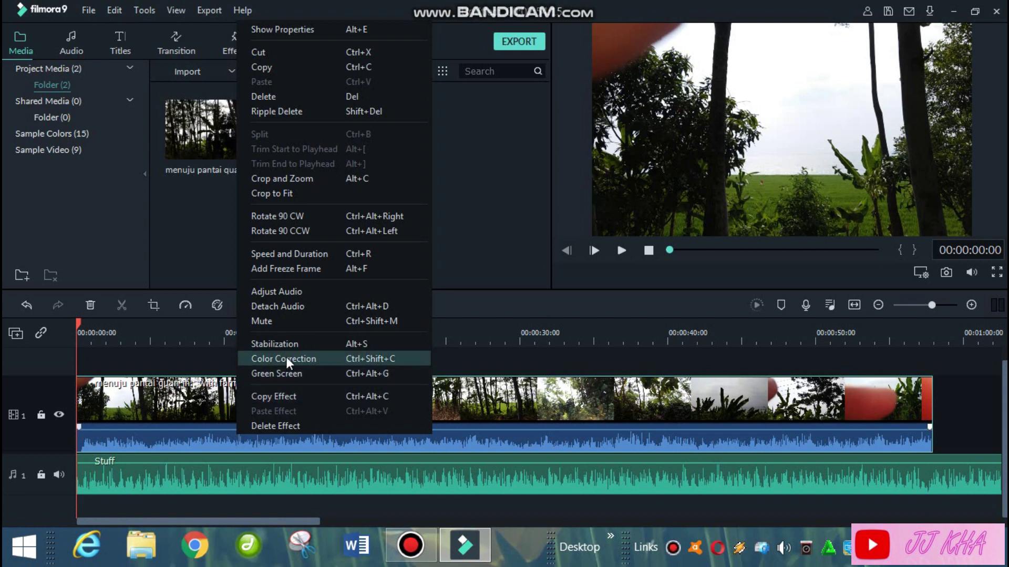
left_click(272, 320)
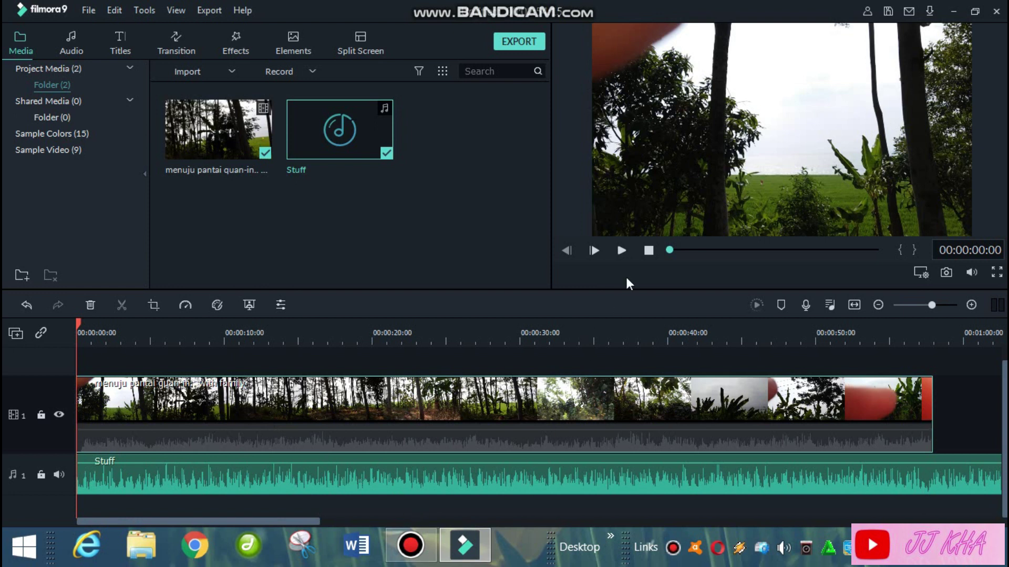
Play the timeline to check the sound with the video clip muted, and rewind the playhead
left_click(620, 250)
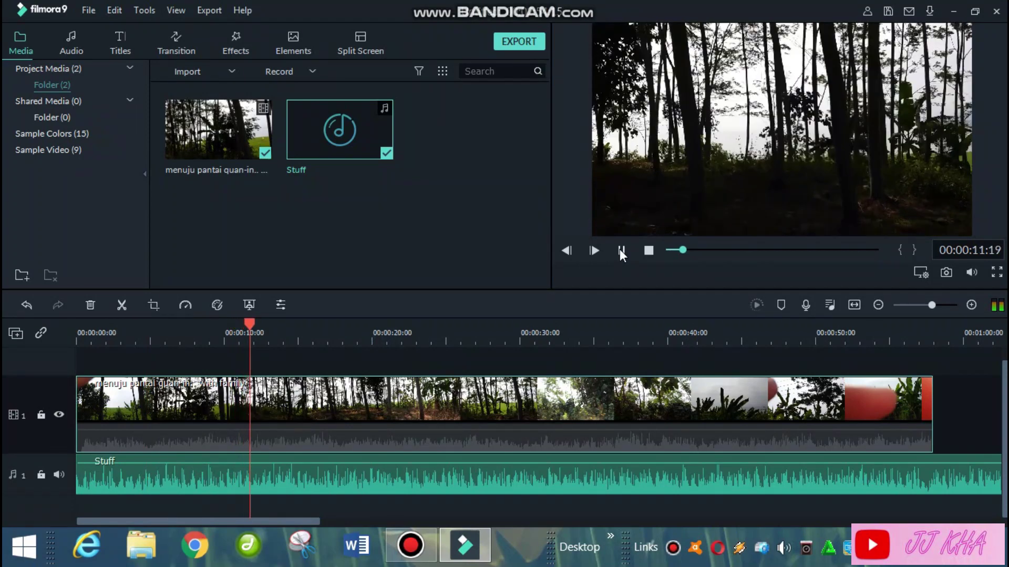
left_click(620, 251)
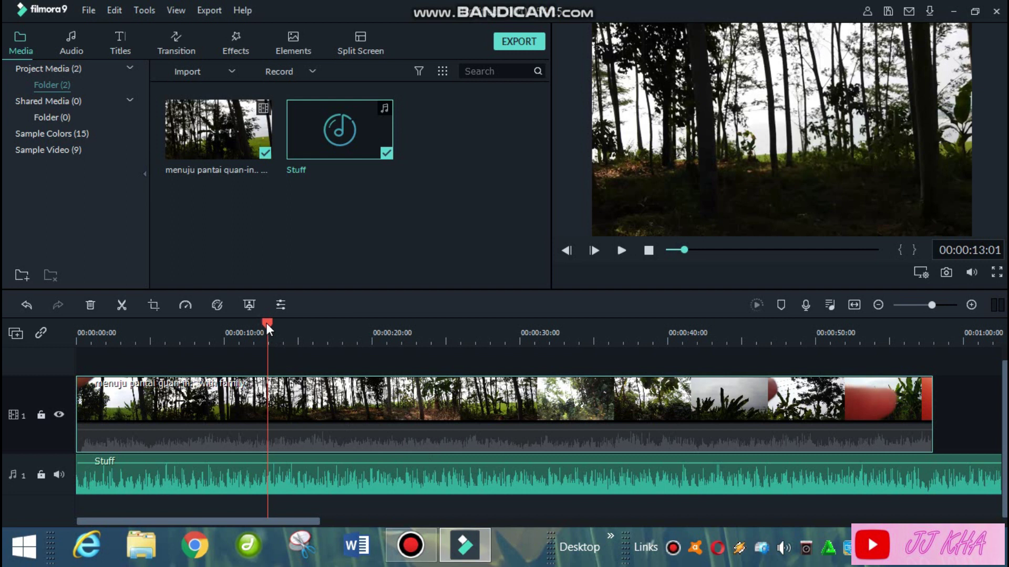
left_click_drag(266, 323, 112, 499)
Split the Stuff audio at the end of the video clip, 00:00:57:24, and delete the part beyond it
left_click_drag(179, 499, 265, 465)
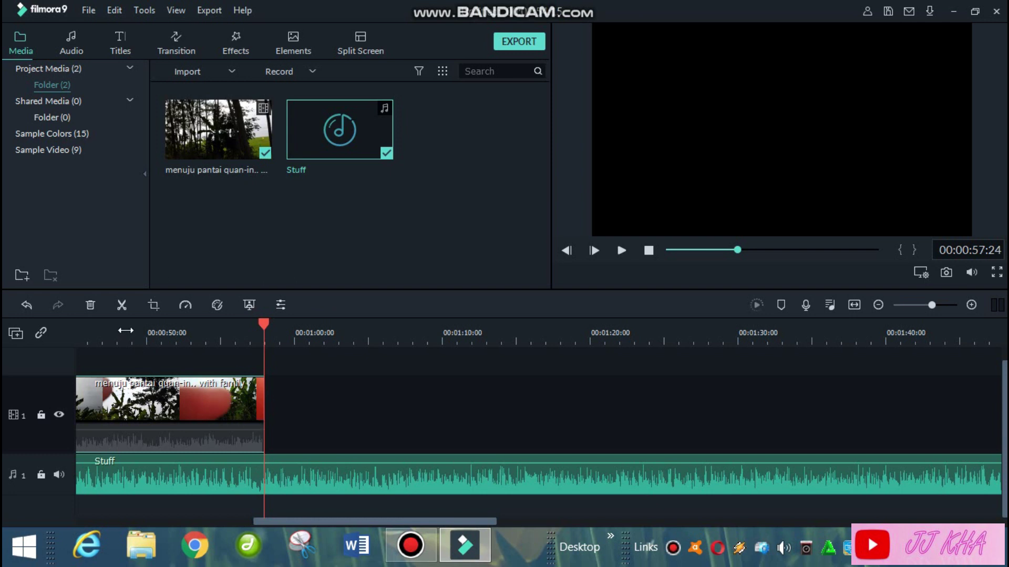
left_click(117, 308)
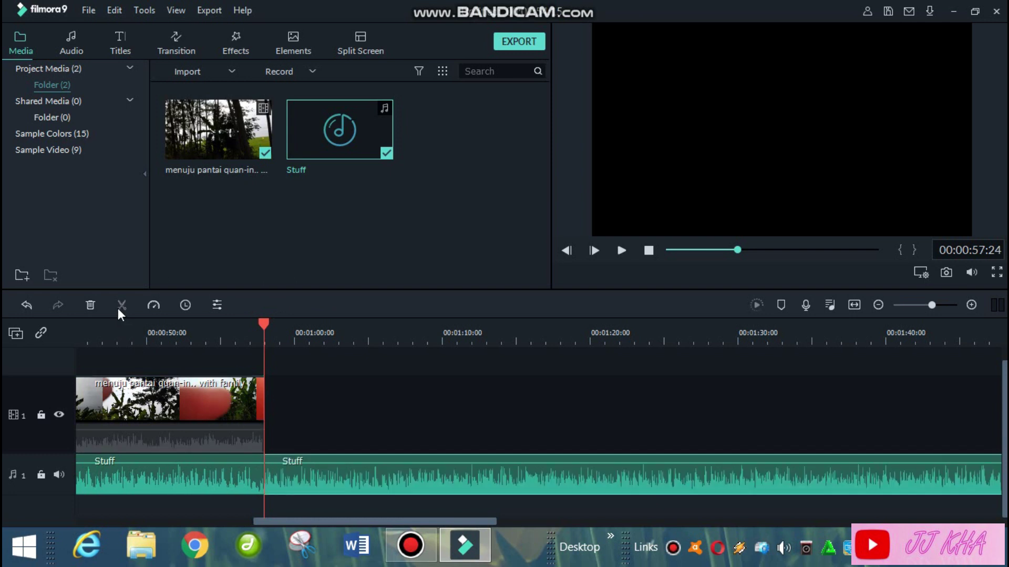
left_click_drag(262, 328, 232, 335)
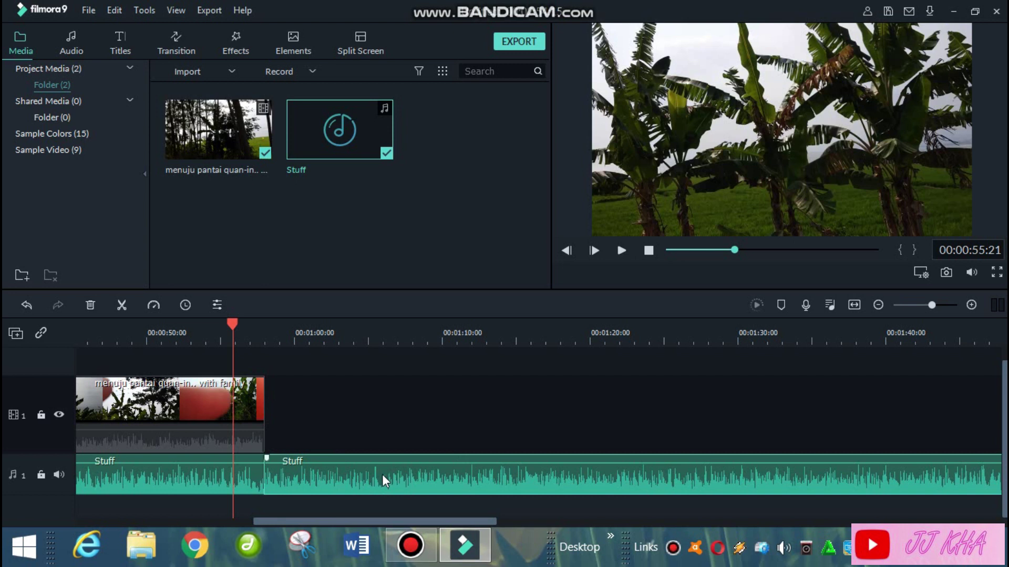
right_click(355, 477)
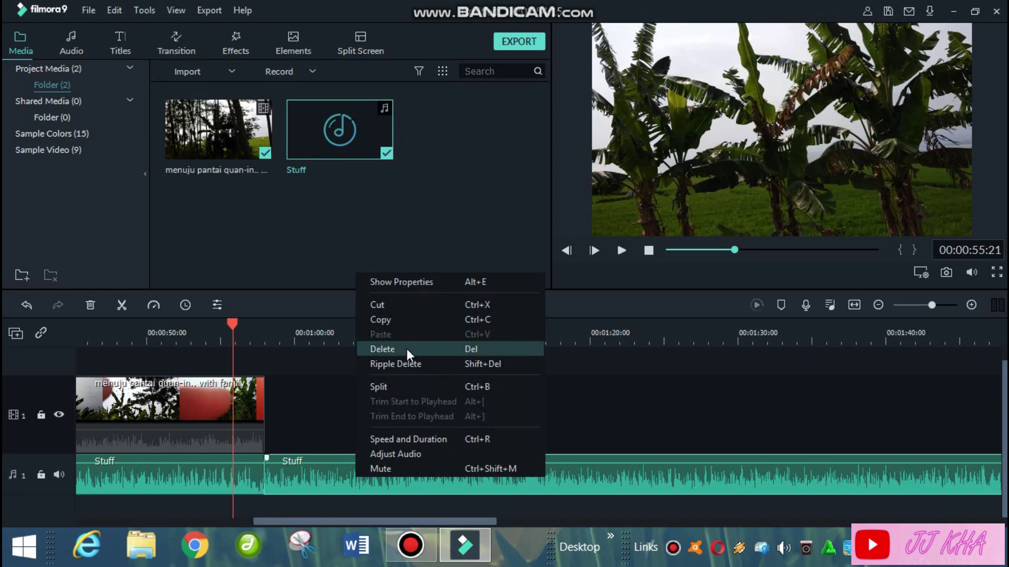
left_click(385, 349)
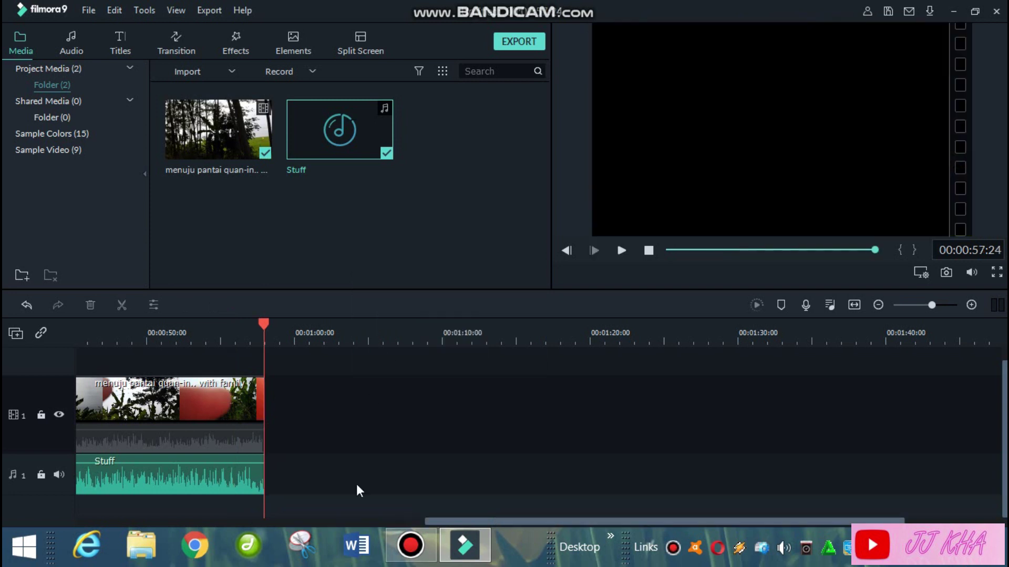
Return the playhead to the start of the timeline and select the trimmed Stuff audio clip
left_click_drag(427, 518, 40, 541)
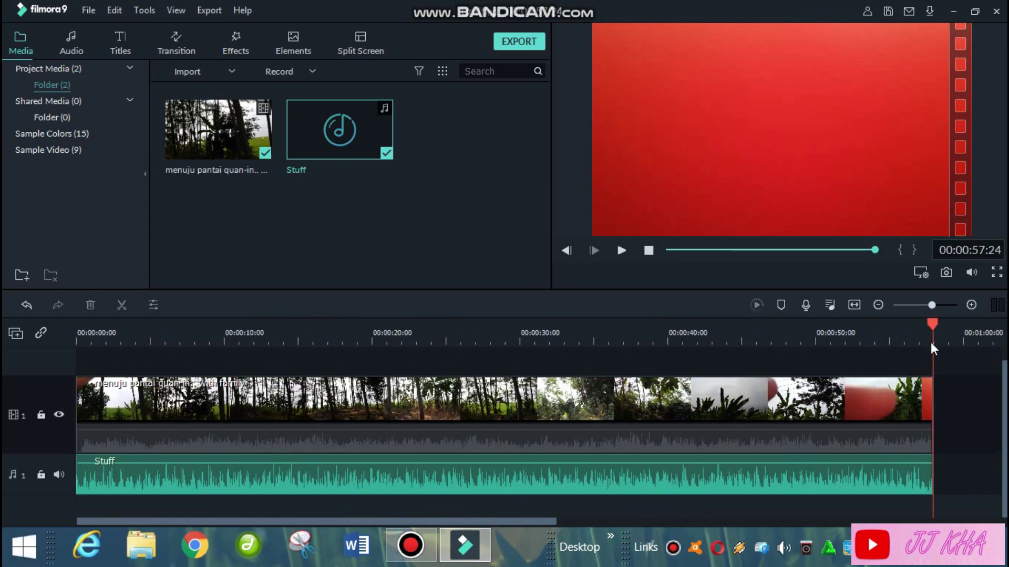
left_click_drag(931, 324, 68, 495)
left_click(214, 476)
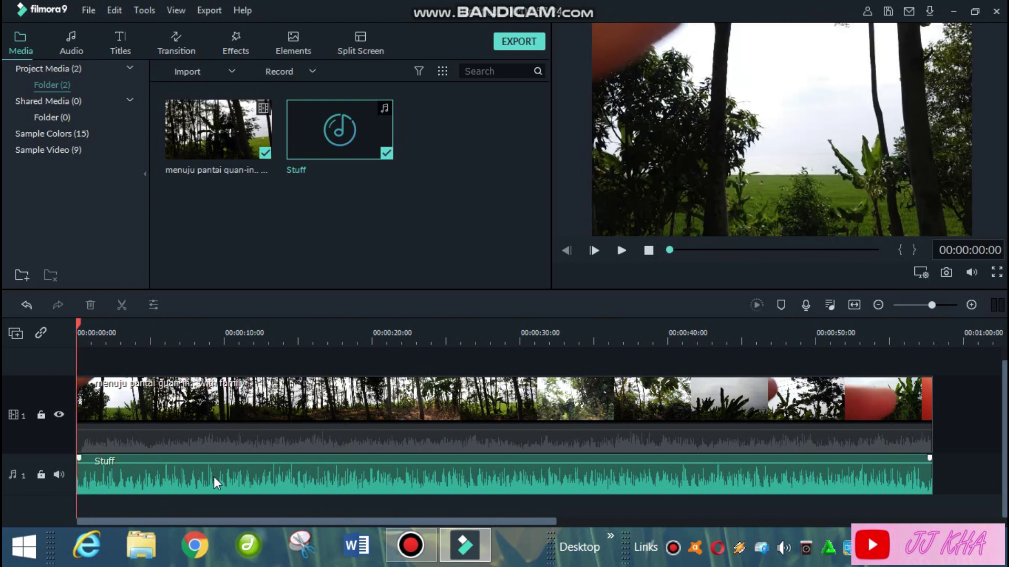
Shift the Stuff audio clip to start about 3 seconds into the timeline and play the result
mouse_move(121, 466)
left_click(142, 475)
left_click_drag(140, 473, 182, 467)
left_click(110, 480)
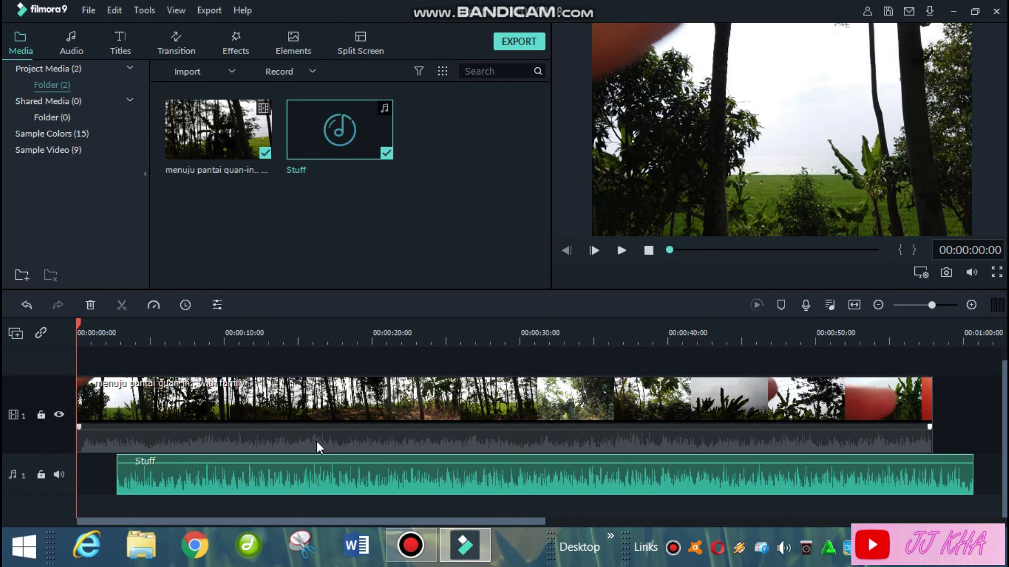
left_click(620, 251)
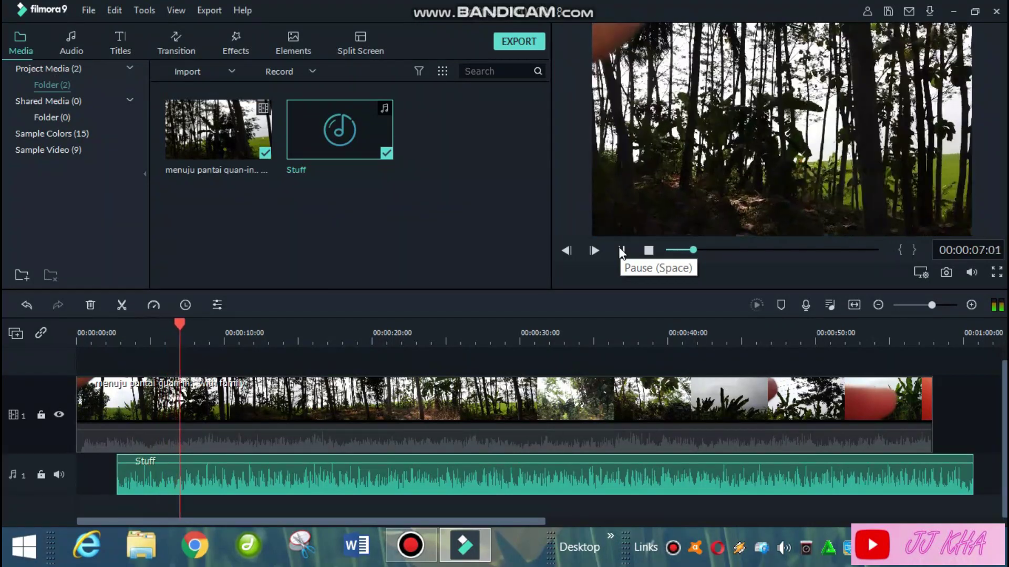
left_click(621, 250)
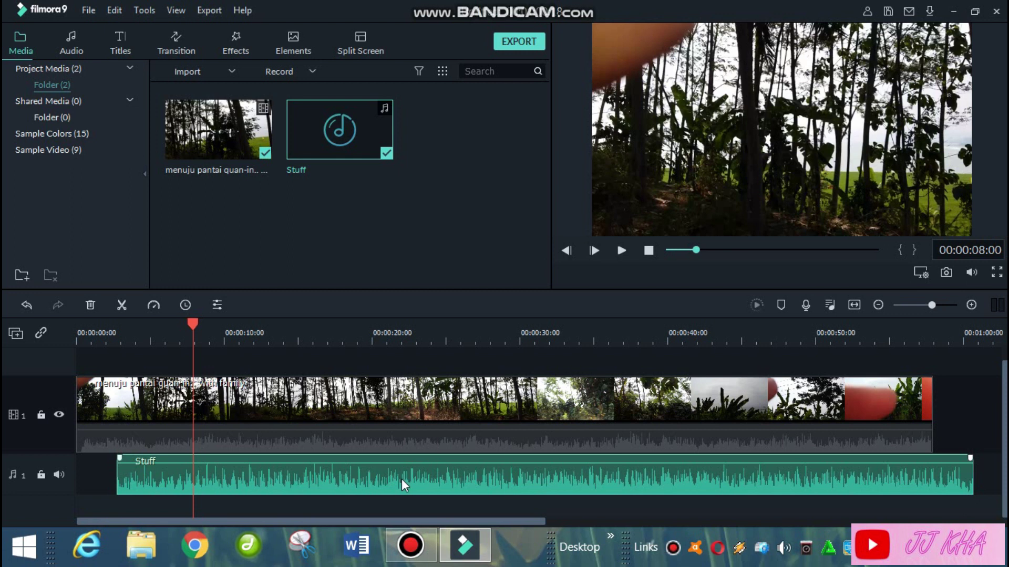
Move the Stuff audio clip back to the start of the timeline
left_click_drag(395, 474, 357, 474)
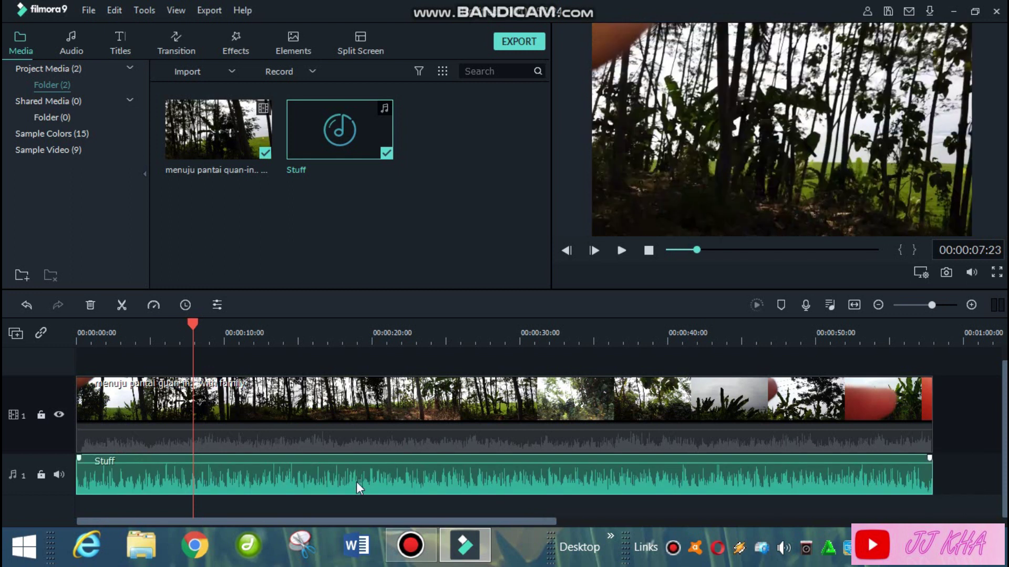
left_click(347, 507)
Lower the volume of the Stuff audio clip to -8.34 dB in its audio adjustments
left_click(388, 480)
right_click(391, 470)
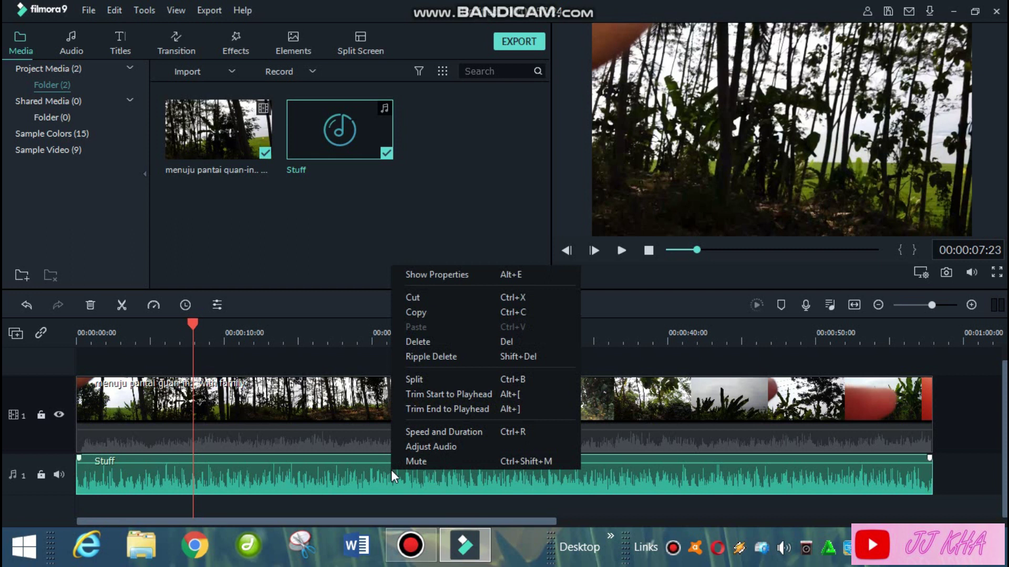
left_click(423, 446)
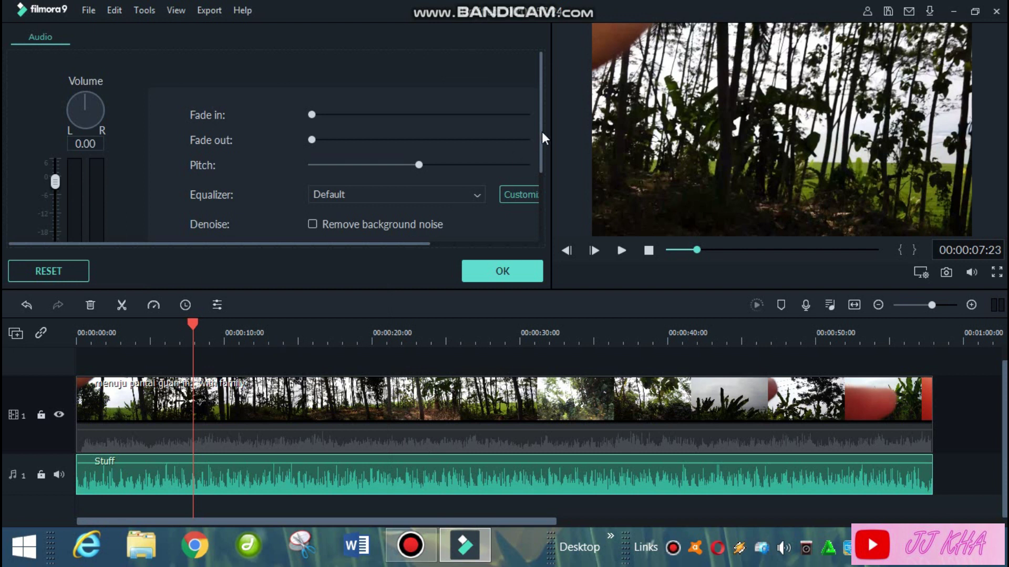
mouse_move(540, 129)
left_mouse_down()
mouse_move(543, 214)
mouse_move(531, 128)
left_mouse_up()
left_click_drag(541, 142, 541, 173)
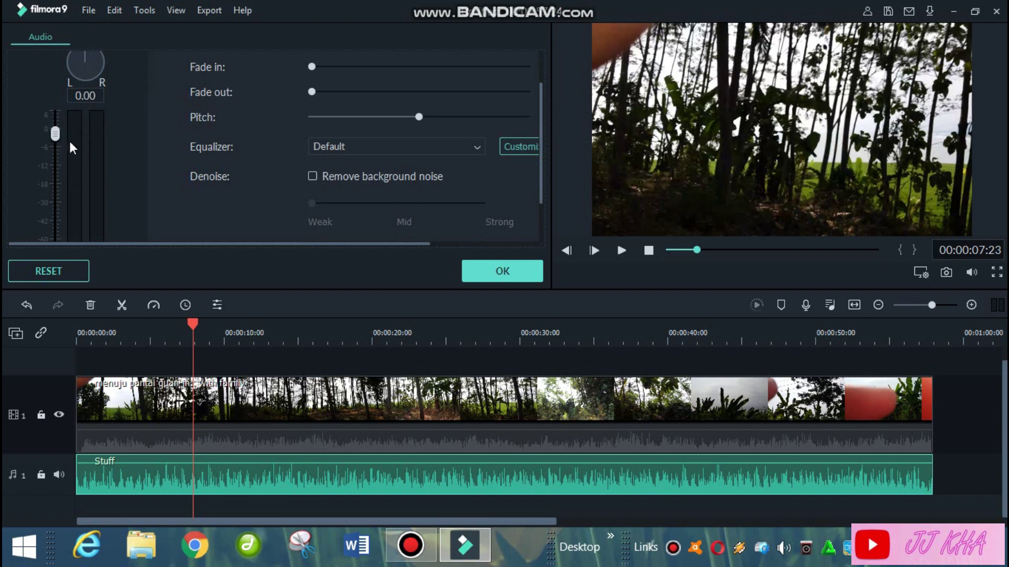
left_click_drag(53, 130, 55, 159)
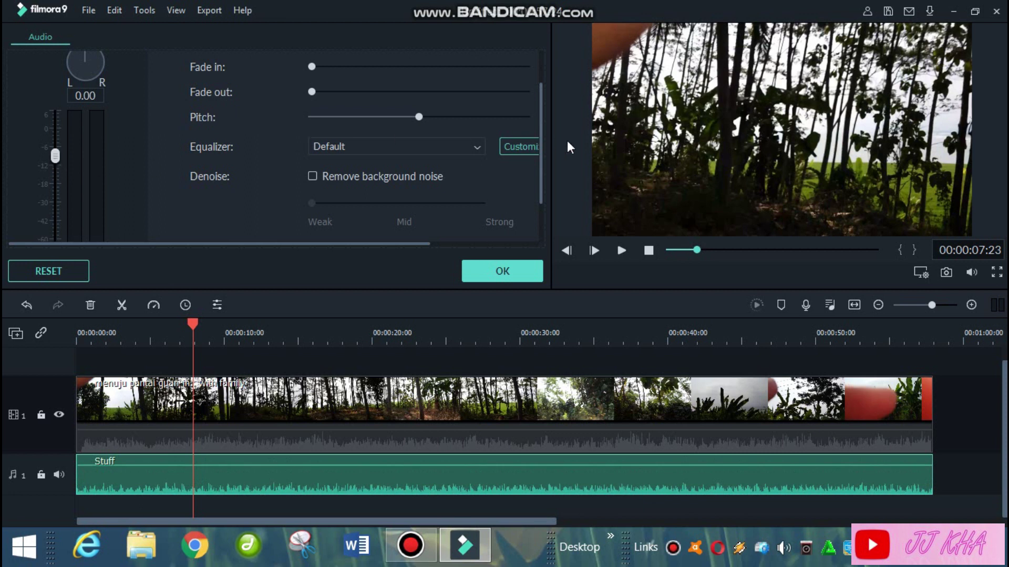
left_click_drag(540, 124, 541, 165)
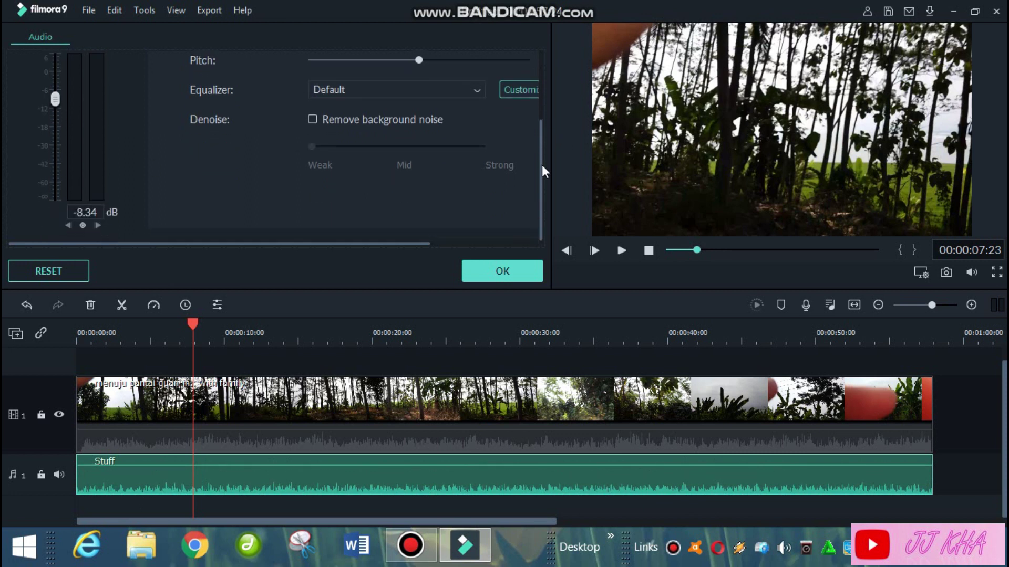
Add a fade in and a fade out of about 2.5 seconds each to the Stuff audio and apply the adjustments
scroll(538, 136, "up", 3)
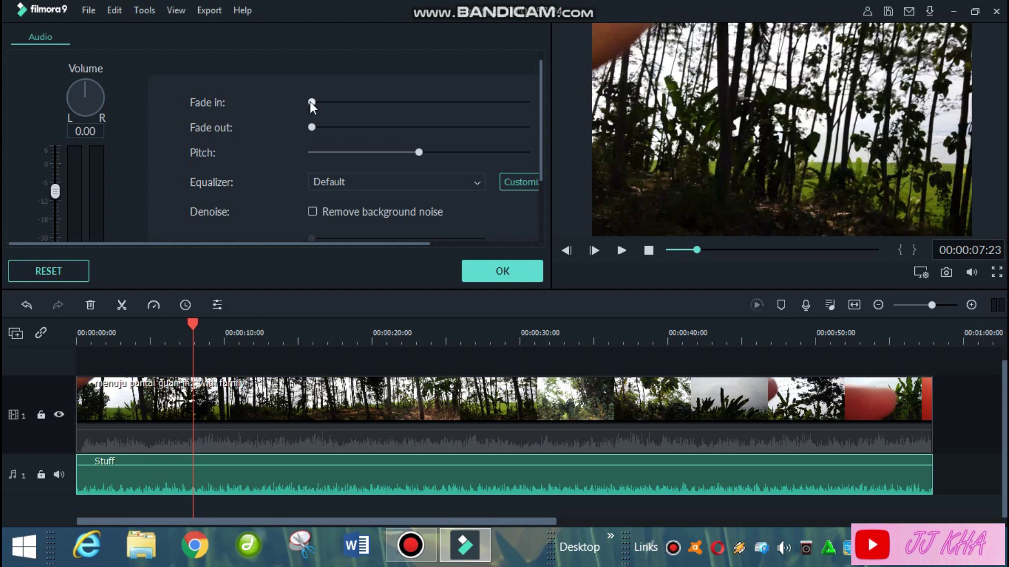
left_click_drag(311, 102, 320, 103)
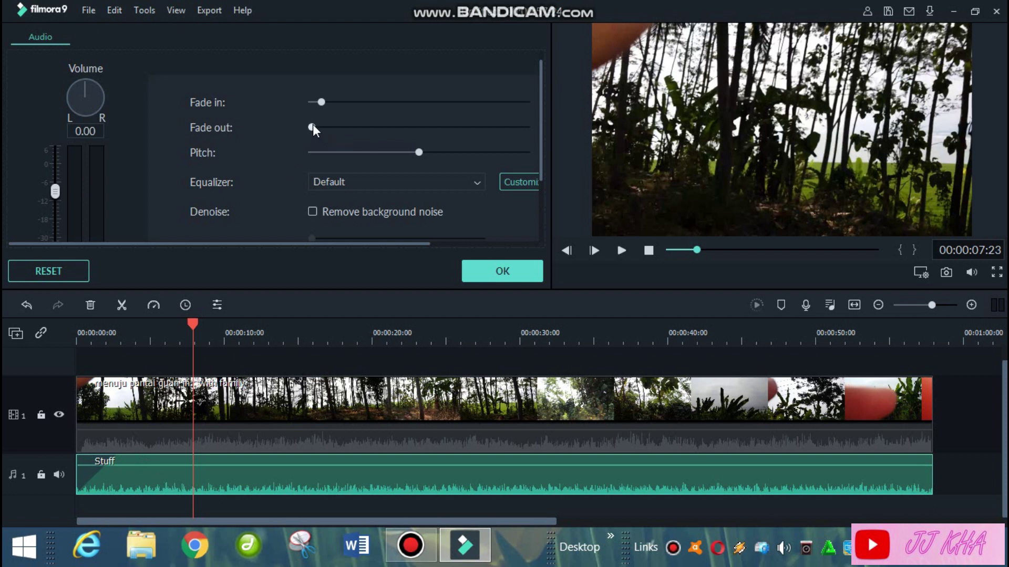
left_click_drag(312, 126, 323, 127)
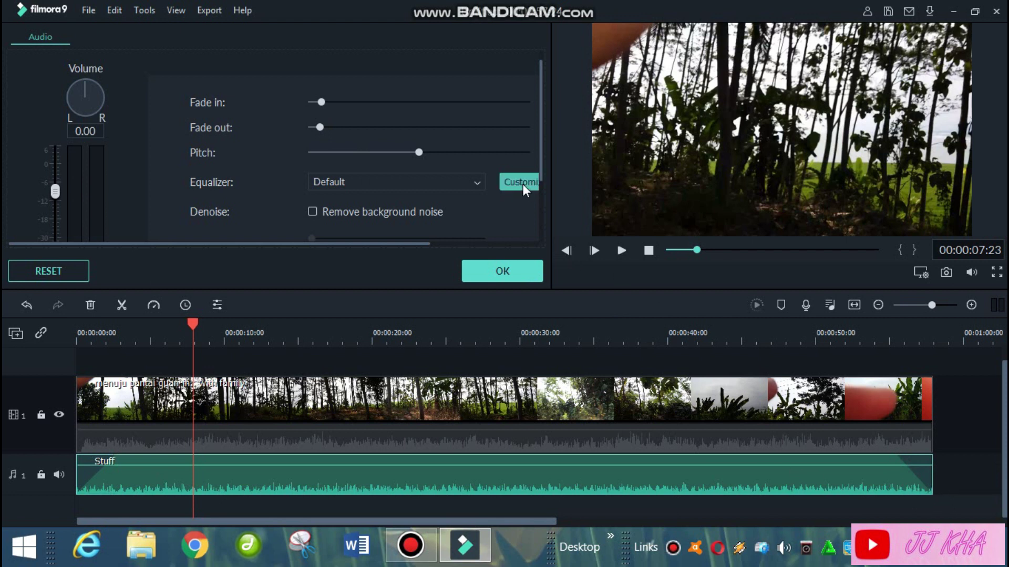
left_click_drag(541, 131, 540, 200)
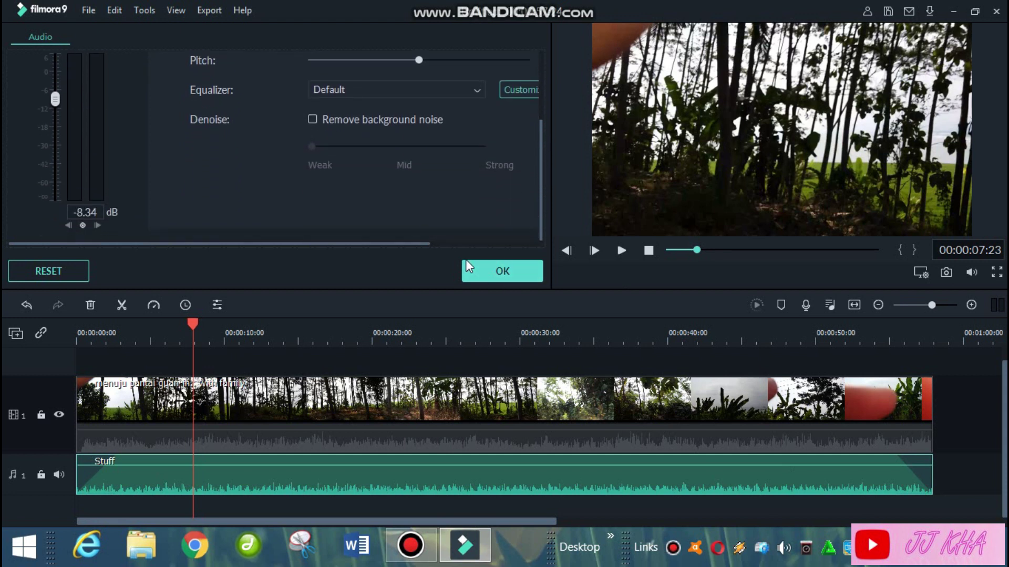
left_click(496, 268)
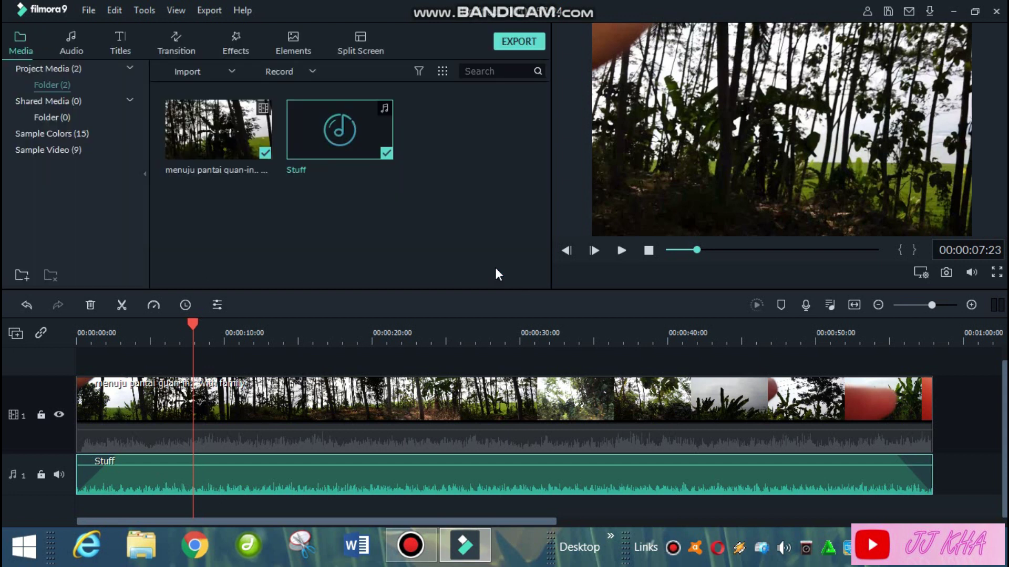
Play the timeline from near the start to check the adjusted music, and move the playhead back to 00:00:02:11
left_click_drag(193, 324, 80, 339)
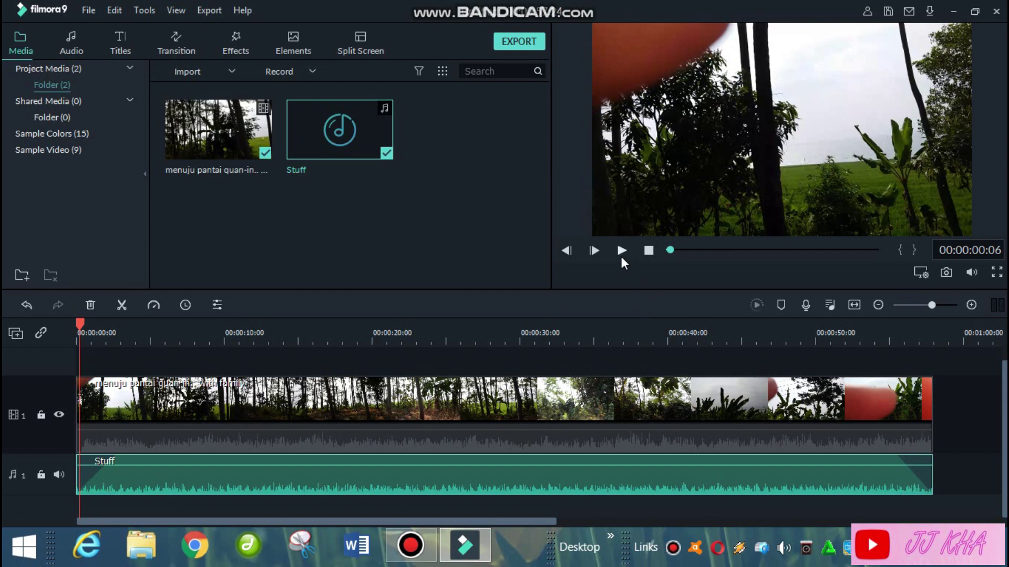
left_click(620, 251)
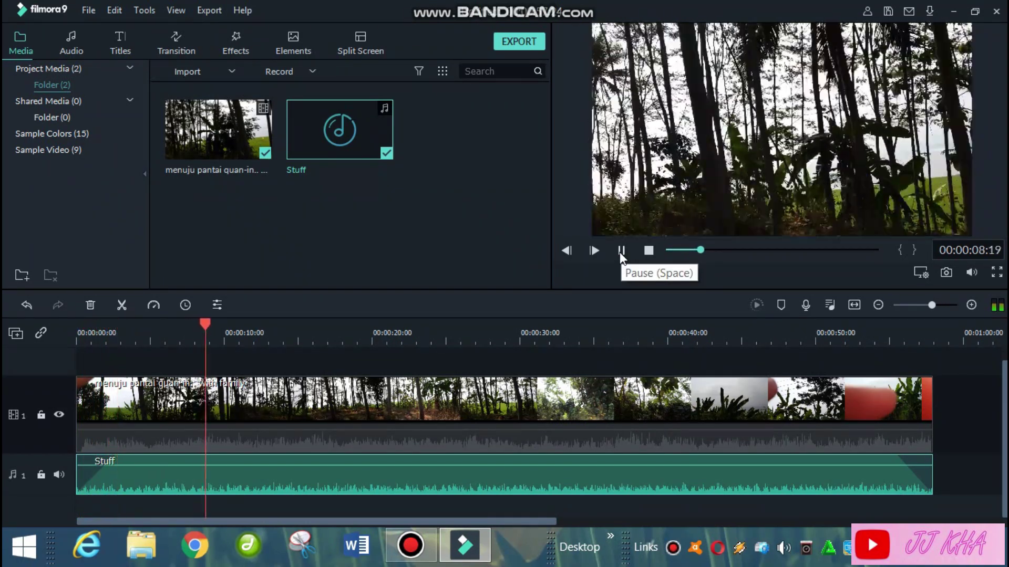
left_click(619, 252)
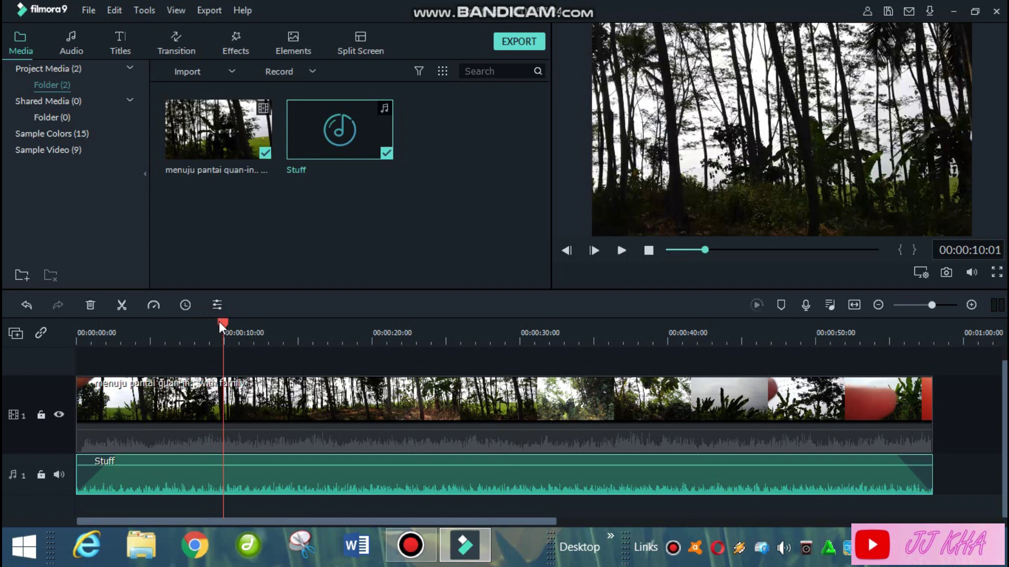
left_click_drag(218, 321, 113, 336)
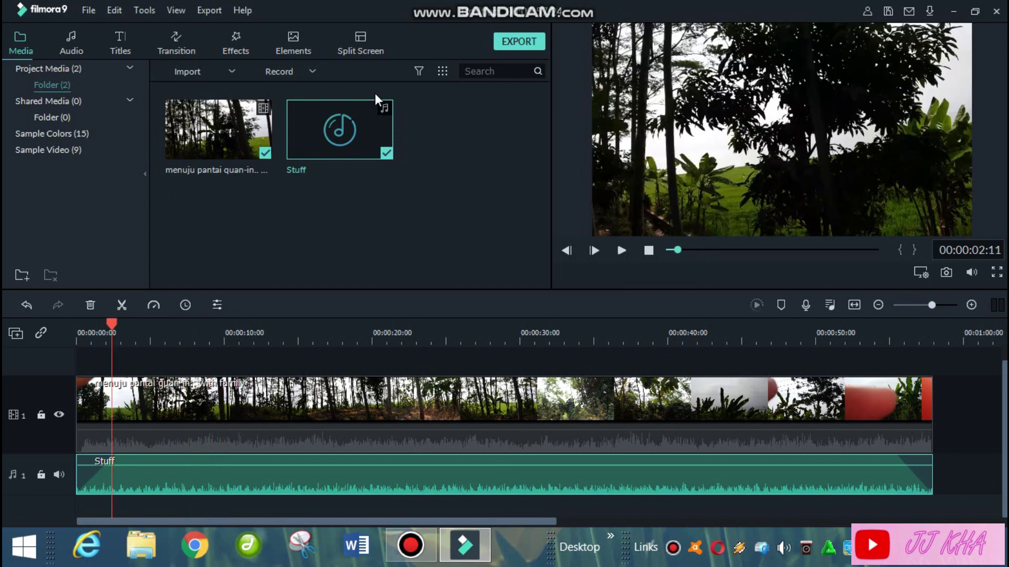
Export the project to the computer as the MP4 file My Video at 1920x1080, 25 fps, and close the export windows
left_click(509, 39)
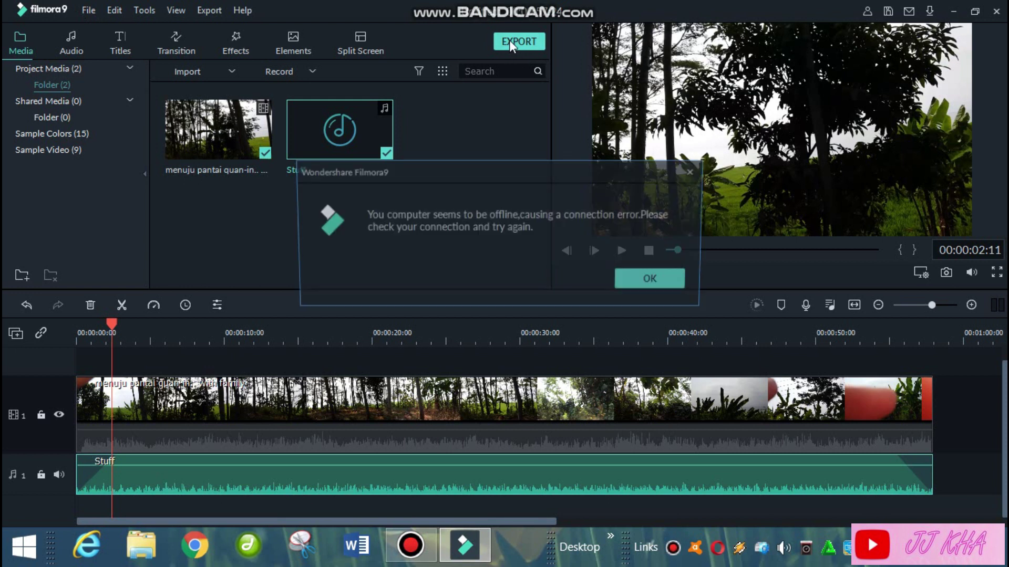
left_click(693, 172)
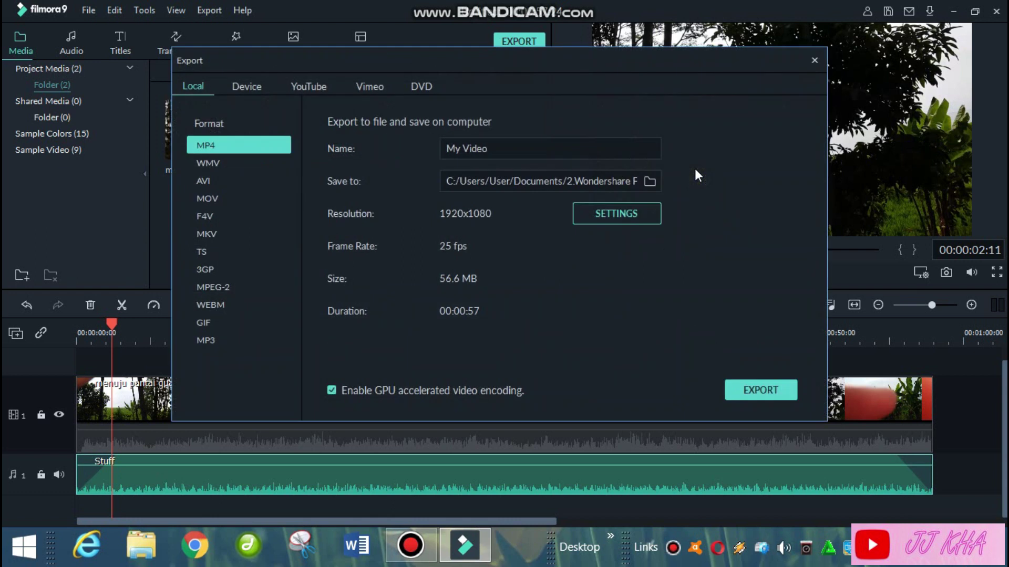
left_click(756, 392)
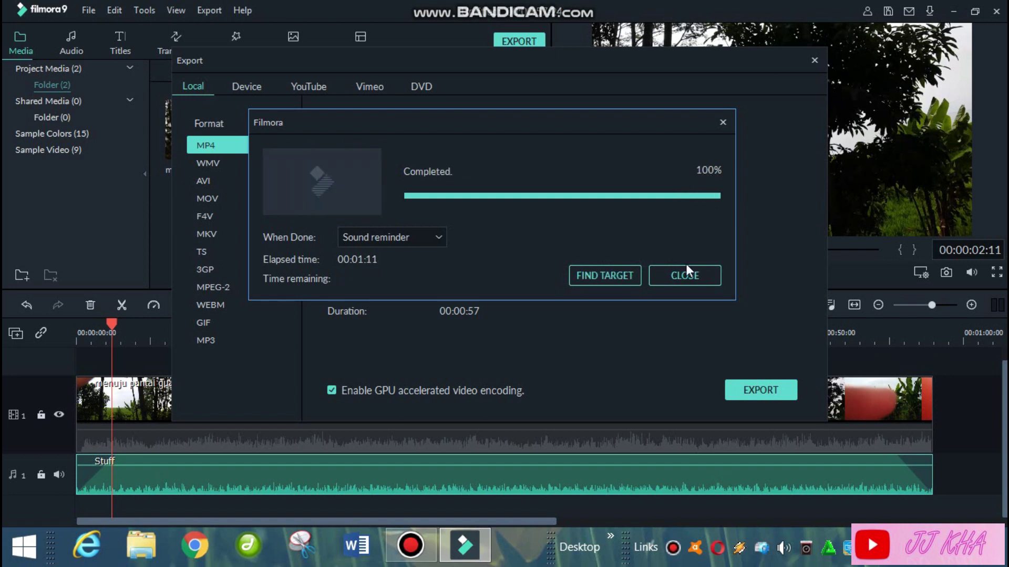
left_click(722, 122)
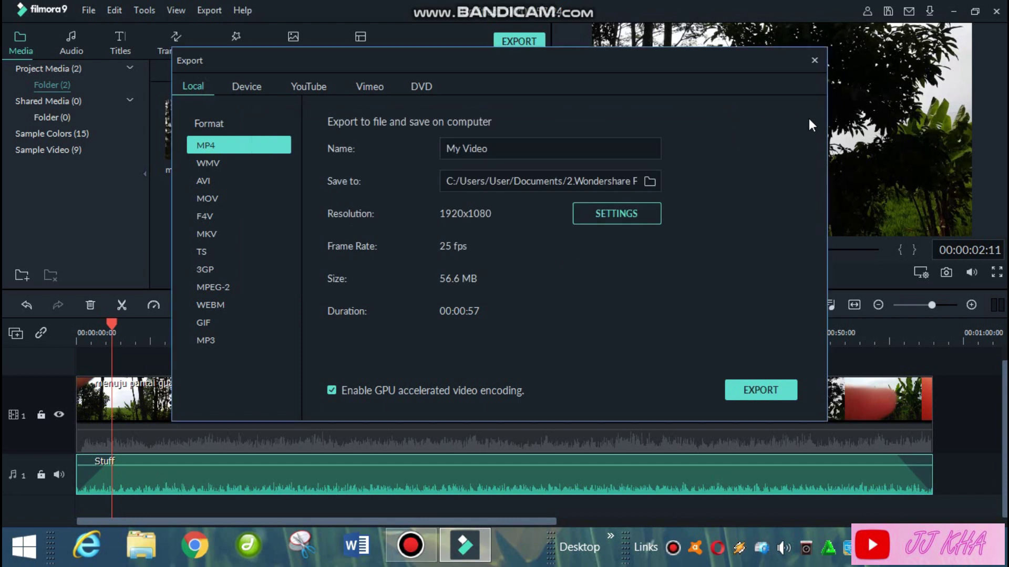
left_click(815, 61)
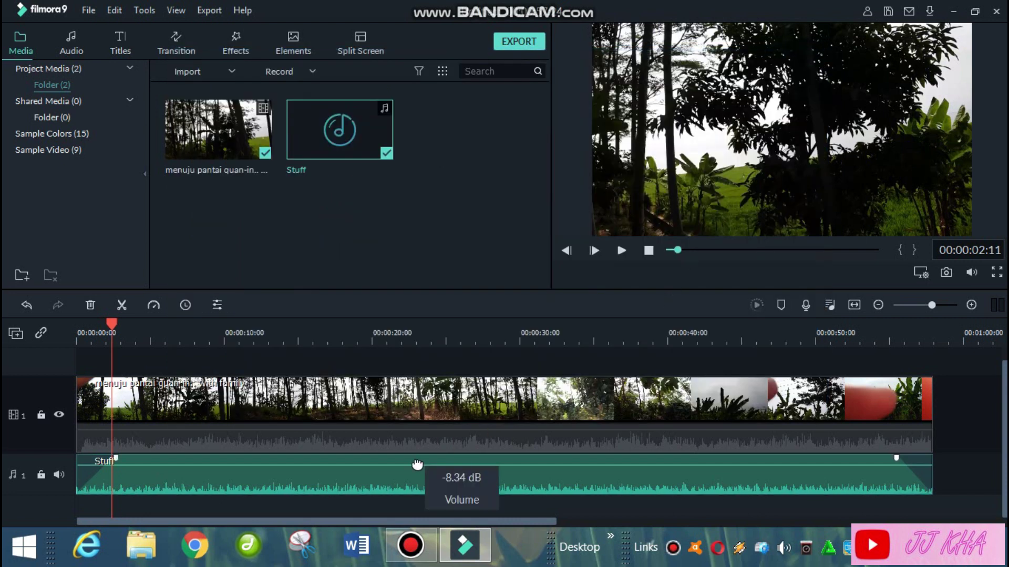